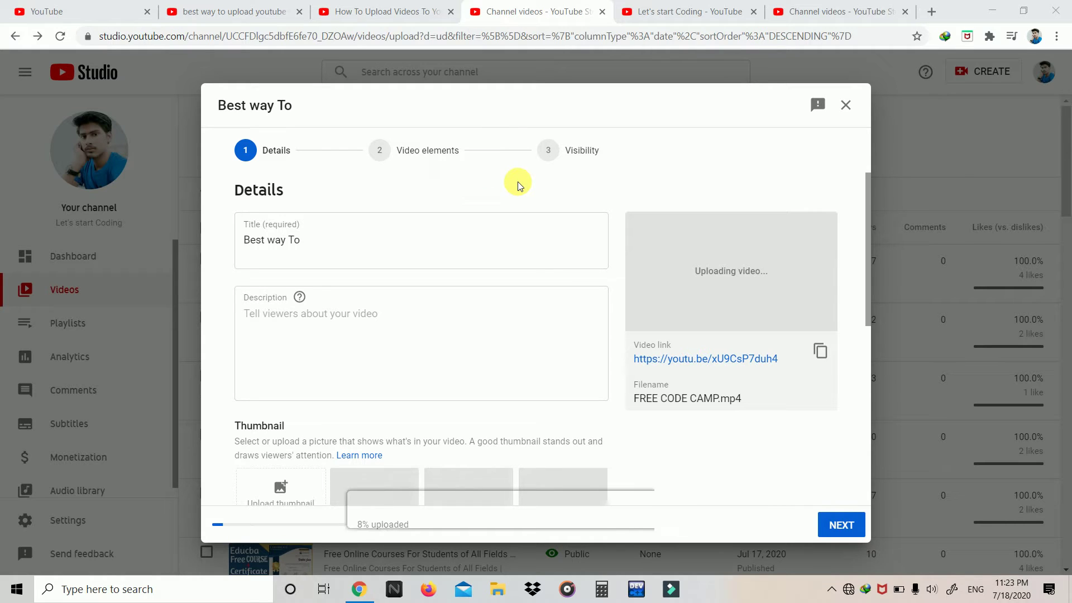
Set notifications for the Let's start Coding channel to All, and return to the video upload details
click(685, 20)
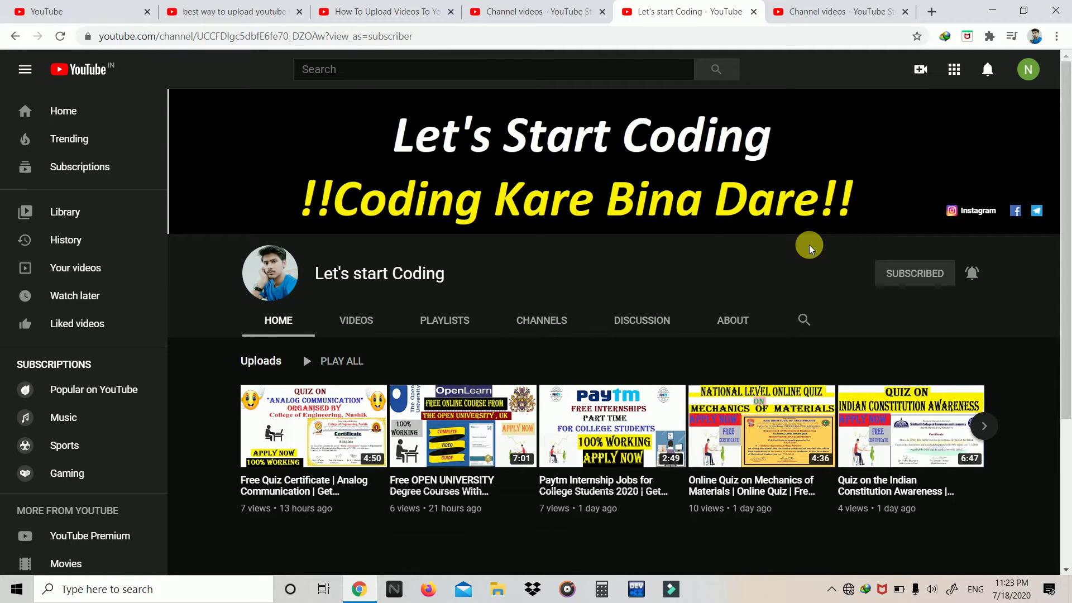
click(974, 274)
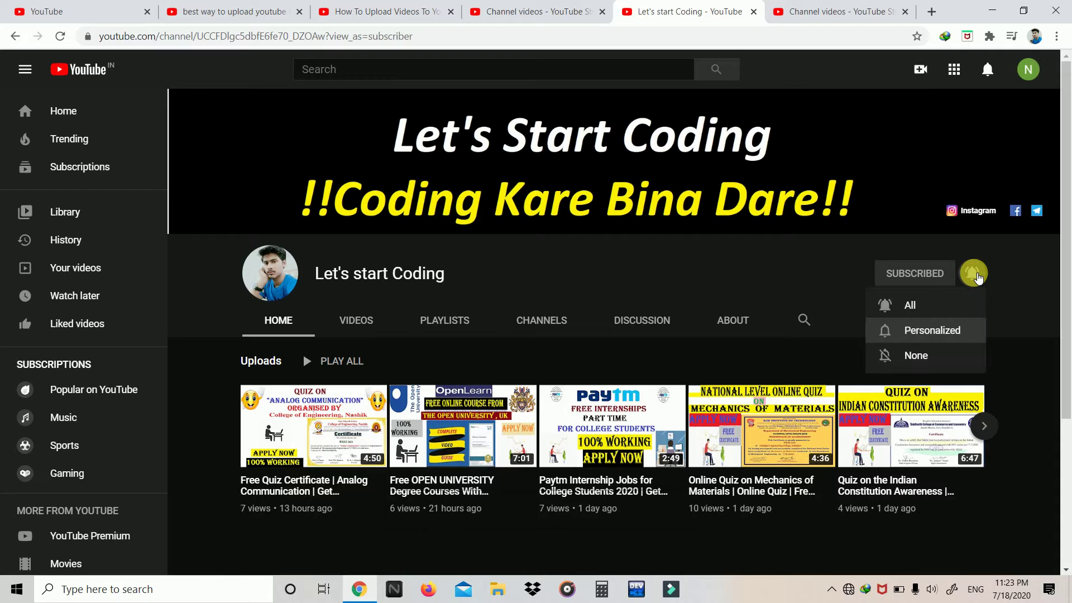
click(936, 306)
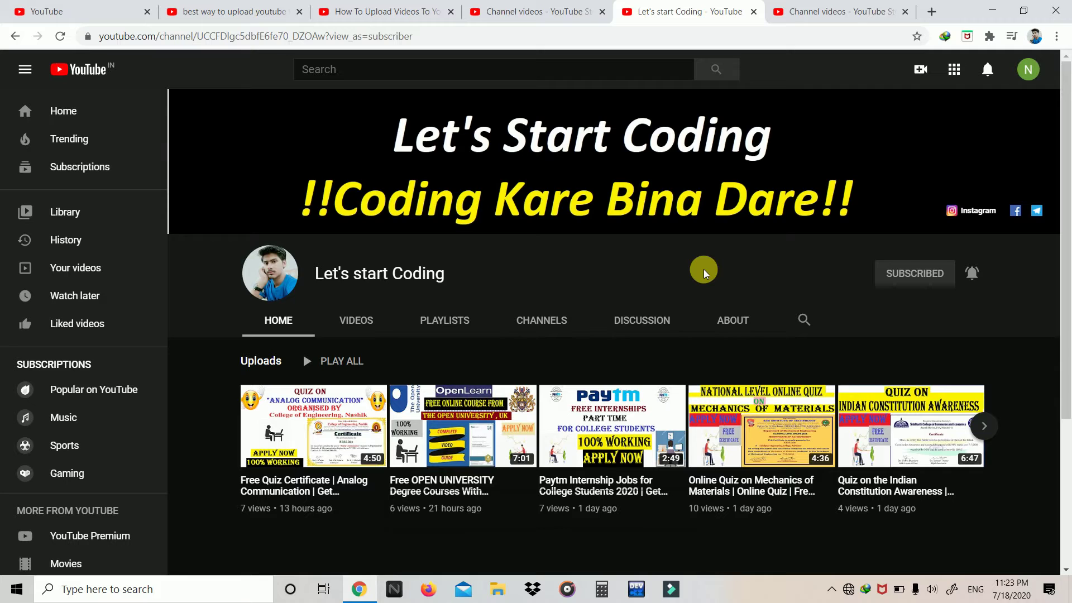
click(567, 8)
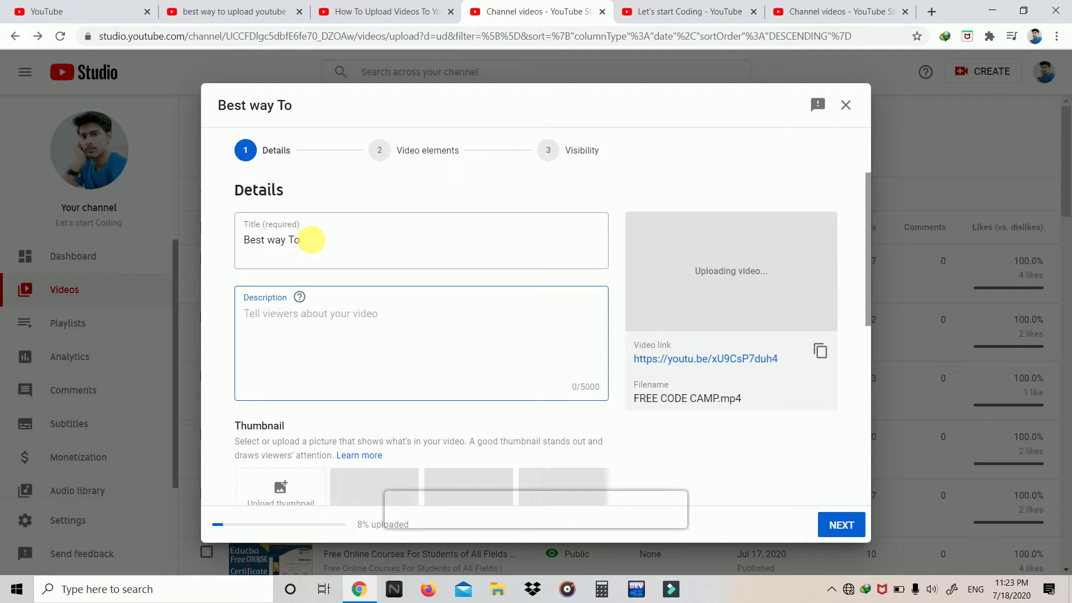
Examine the YouTube search results for "best way to upload youtube videos" to find a suitable model title for the upload
click(86, 18)
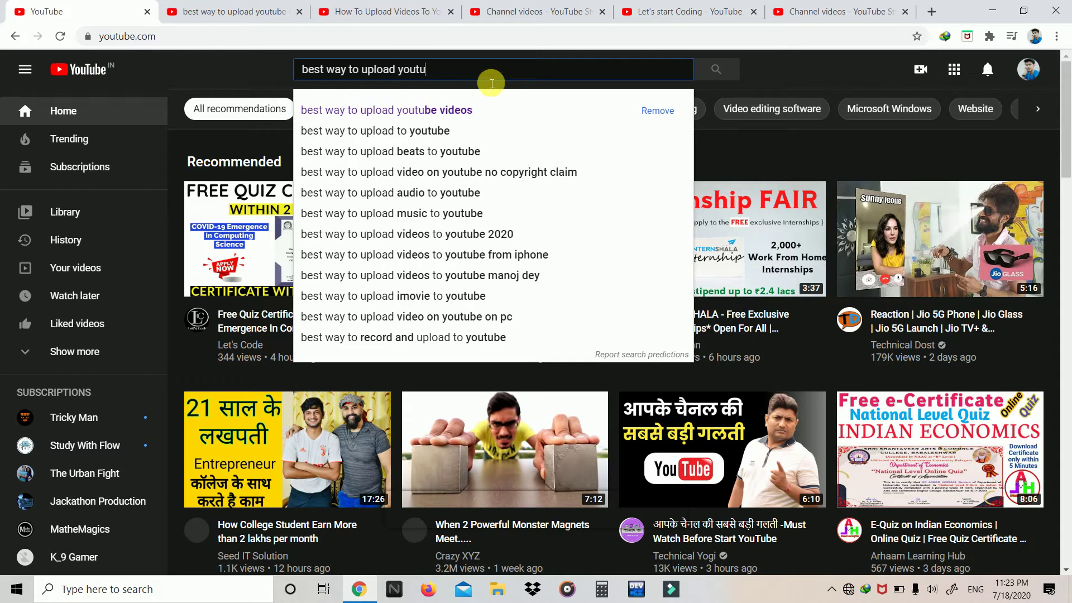
click(234, 11)
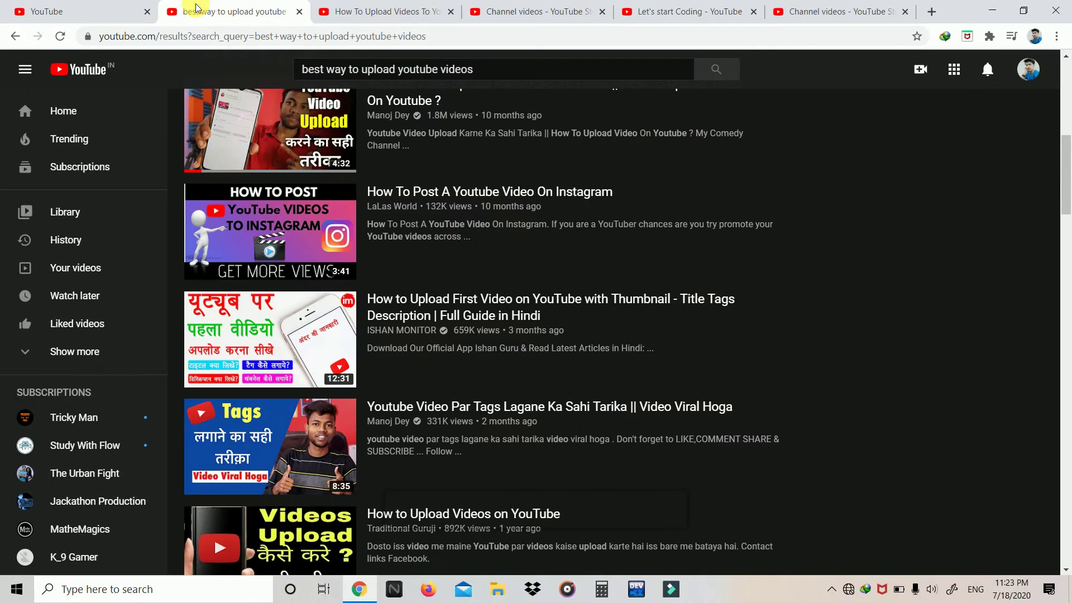
scroll(799, 220, up, 10)
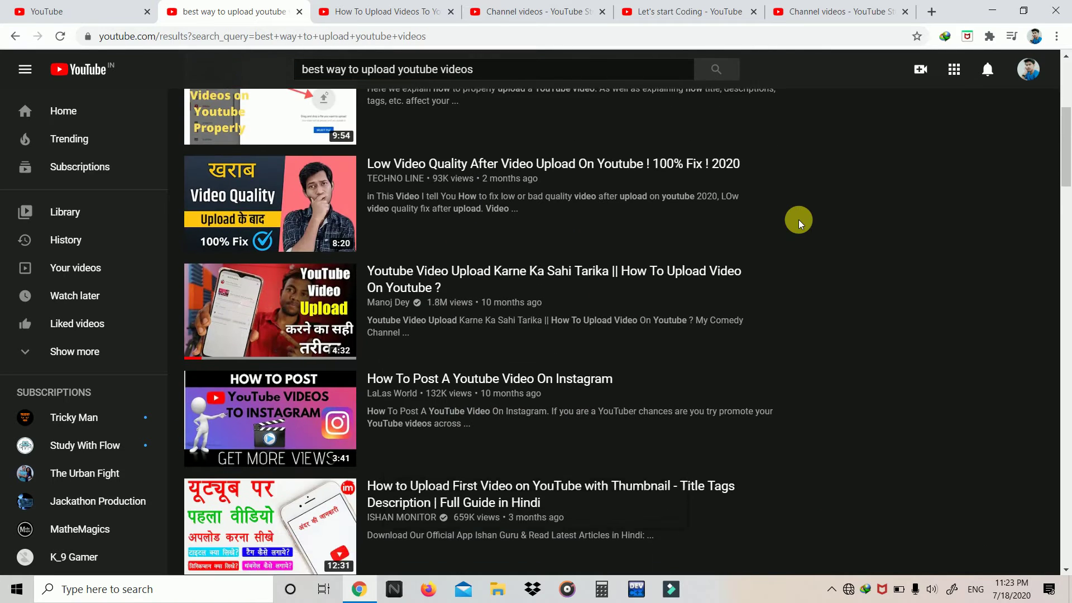
scroll(798, 219, down, 4)
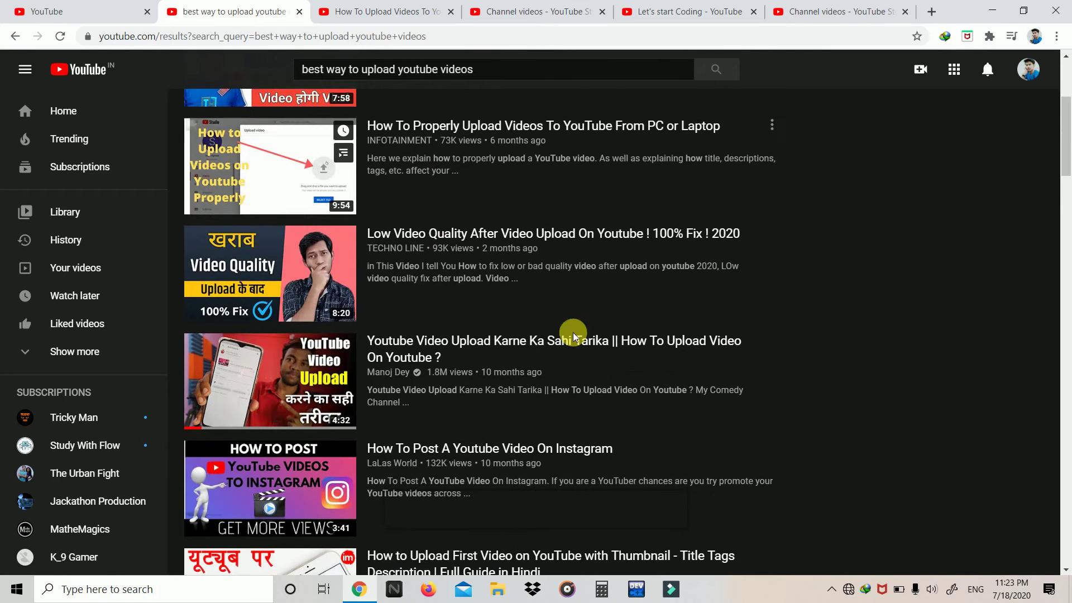
scroll(821, 295, down, 3)
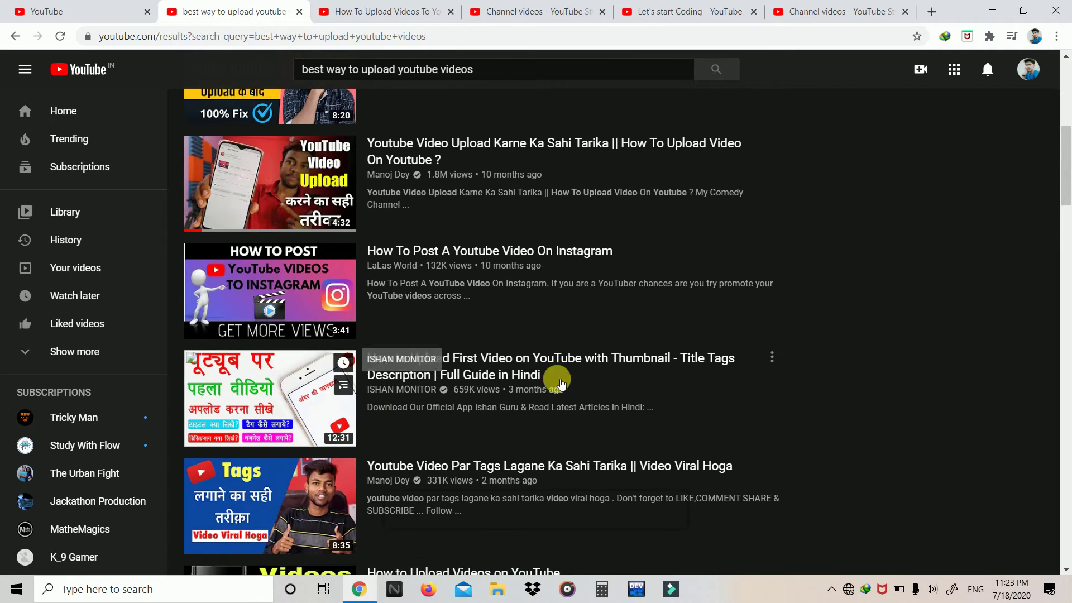
scroll(753, 391, down, 2)
click(539, 11)
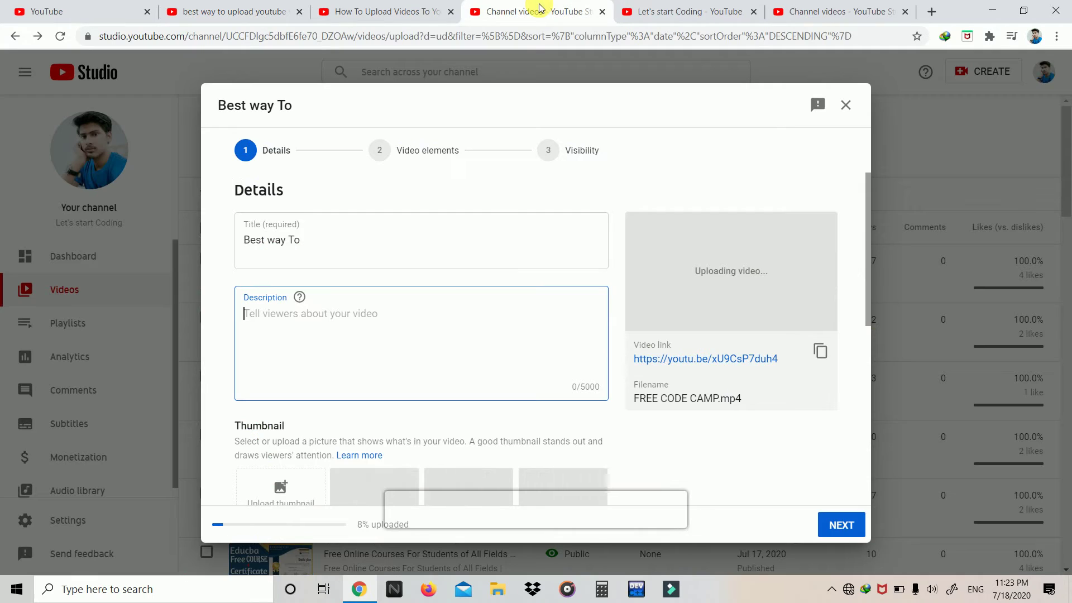
click(237, 7)
scroll(479, 326, down, 7)
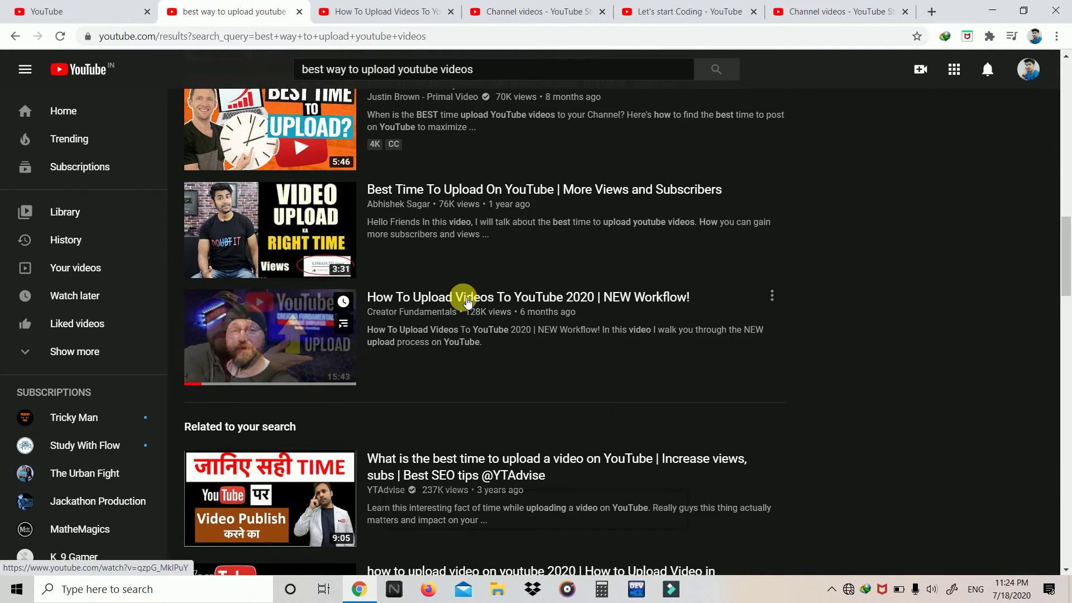
Open the Creator Fundamentals video "How To Upload Videos To YouTube 2020 | NEW Workflow!" and copy its title
click(463, 300)
click(341, 10)
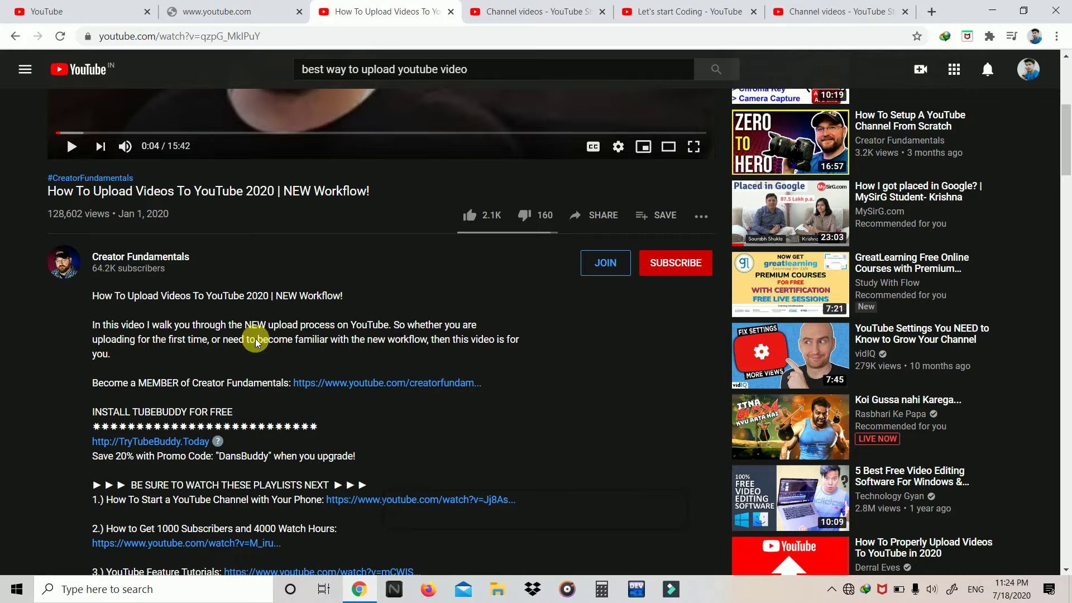
scroll(255, 316, down, 1)
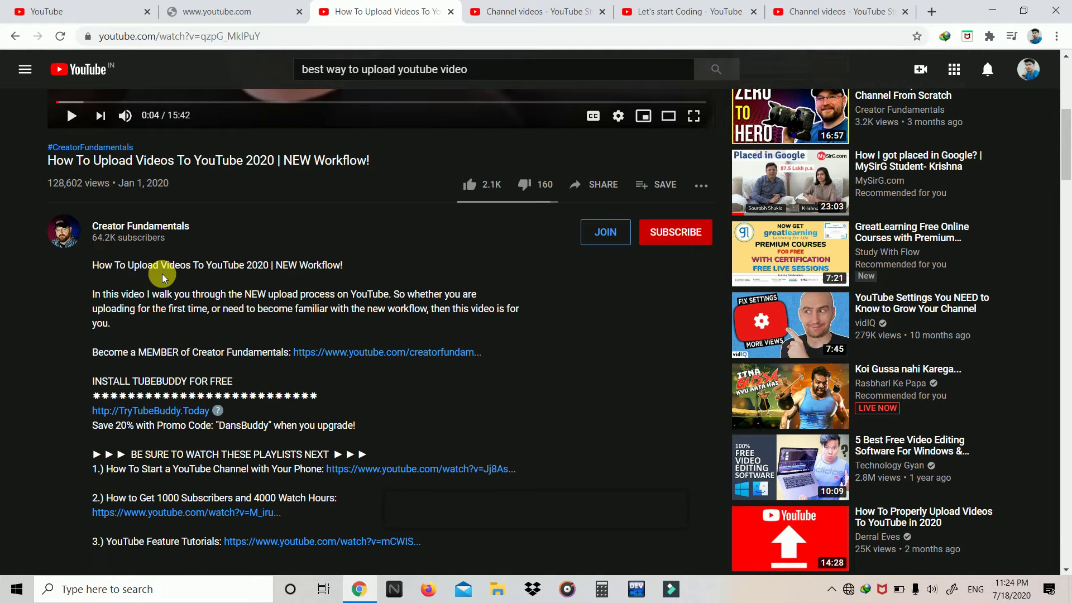
scroll(161, 277, down, 1)
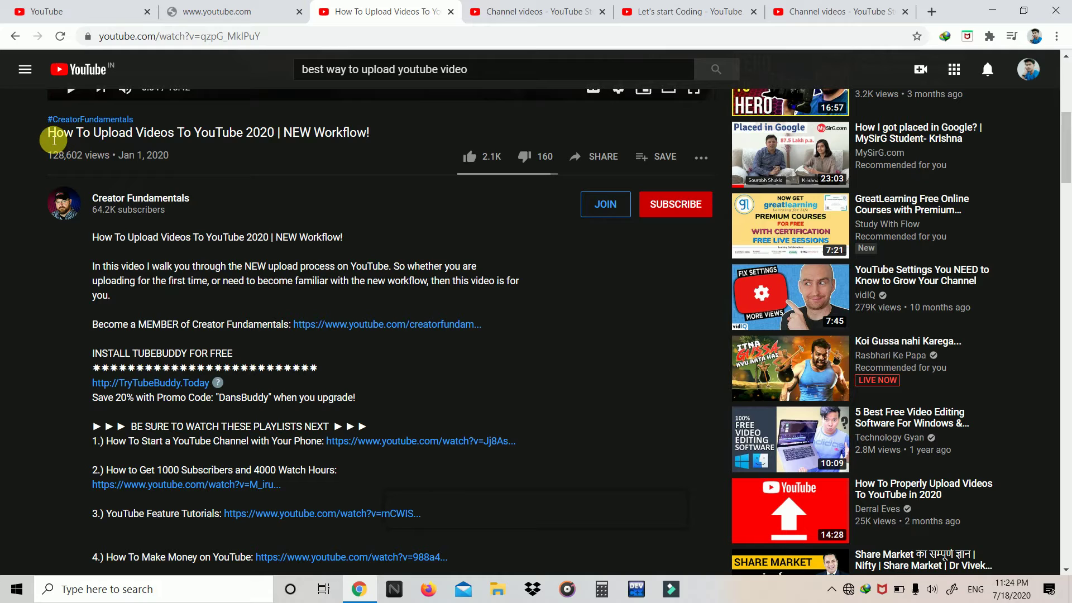
drag(53, 137, 403, 131)
key(ctrl+c)
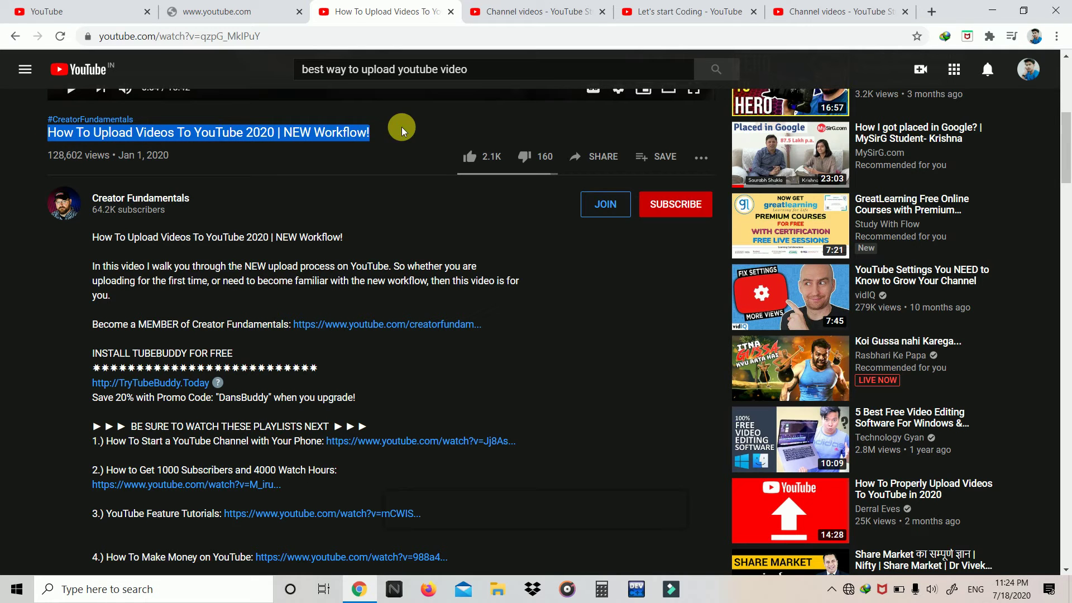
Replace the upload's title with the copied "How To Upload Videos To YouTube 2020 | NEW Workflow!"
click(533, 5)
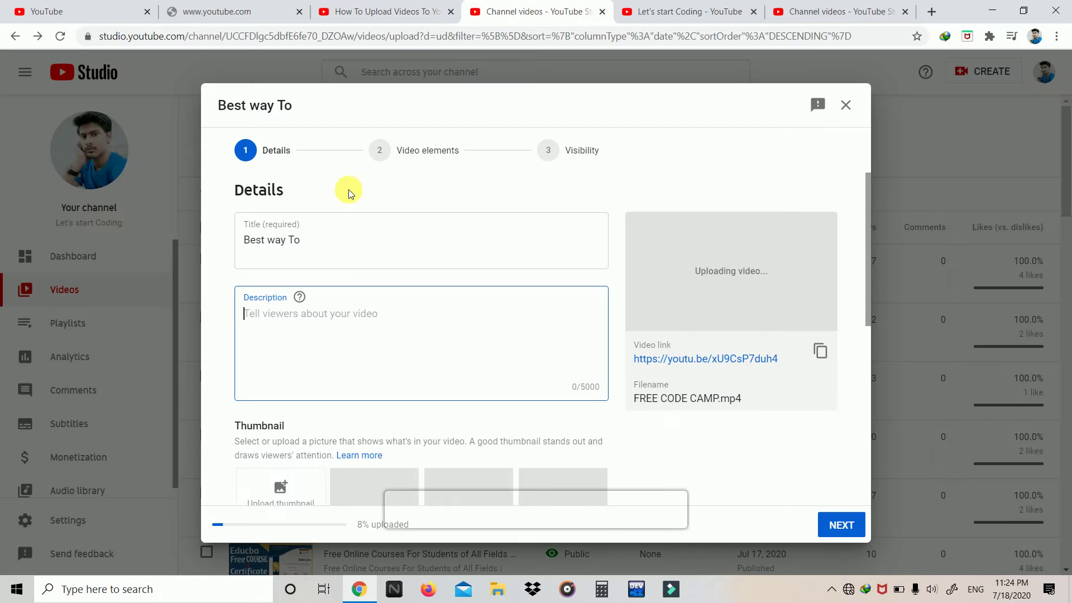
click(330, 238)
key(BackSpace)
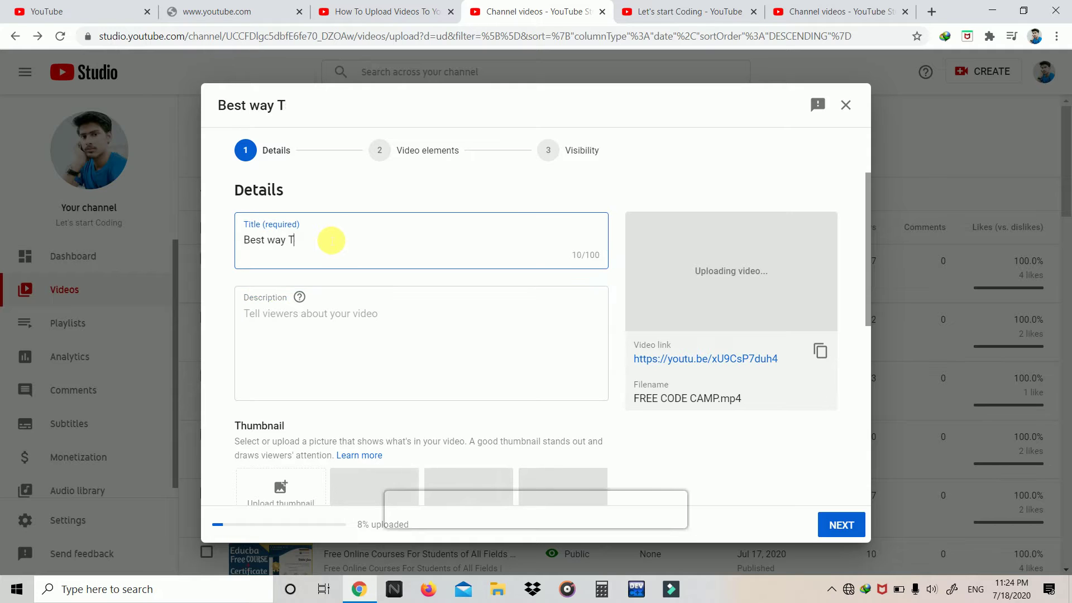
key(BackSpace)
key(BackSpace)
key(BackSpace)
key(BackSpace)
key(BackSpace)
key(BackSpace)
key(BackSpace)
key(BackSpace)
key(BackSpace)
key(BackSpace)
key(ctrl+v)
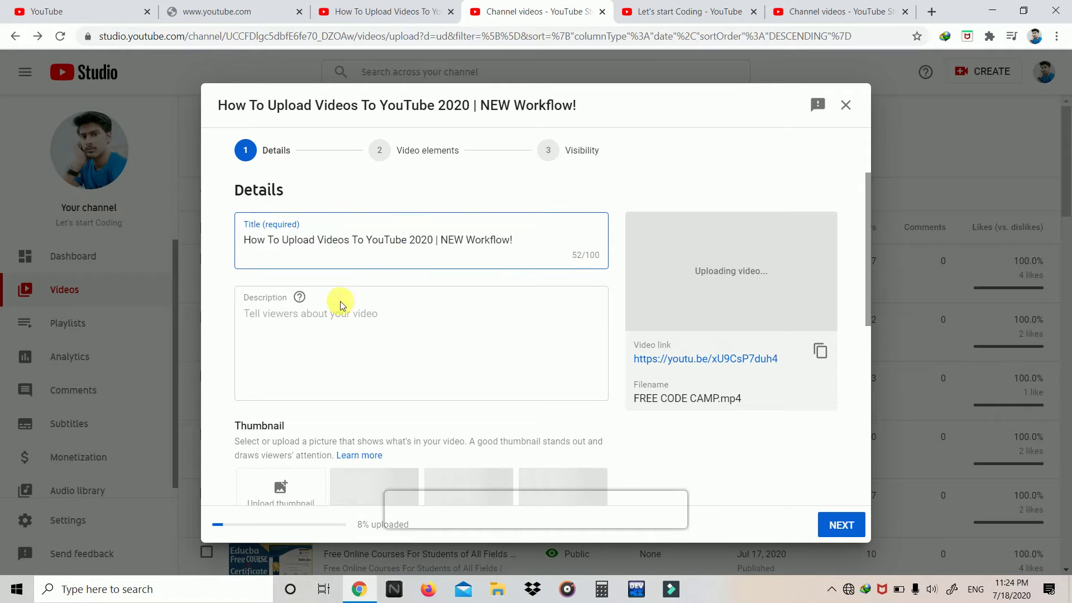
Compare the upload's description field with the description text and links under the Creator Fundamentals video
scroll(335, 328, down, 2)
scroll(329, 221, up, 1)
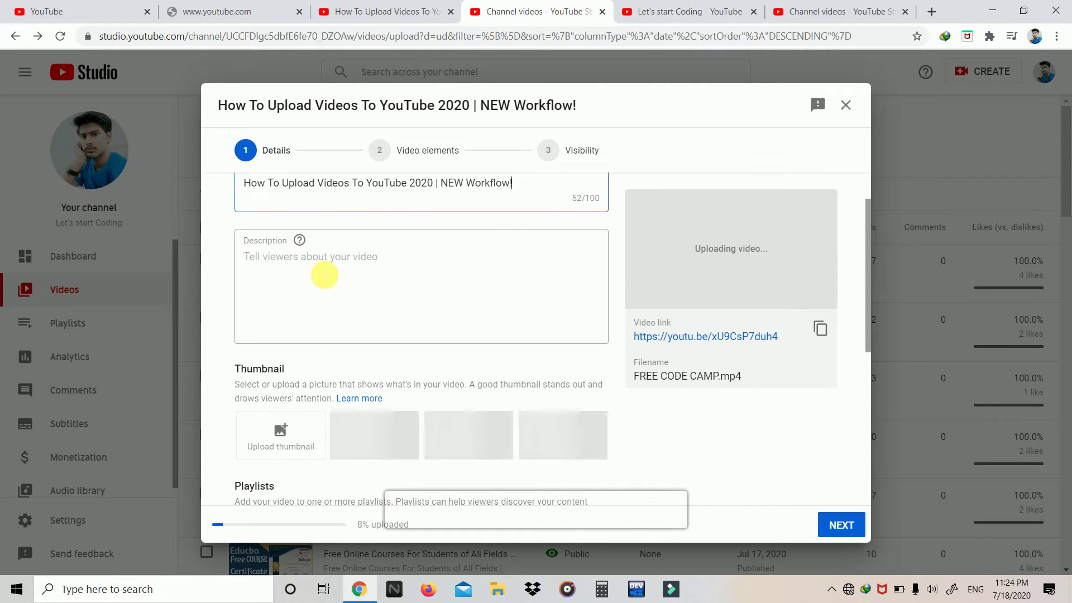
scroll(322, 274, up, 1)
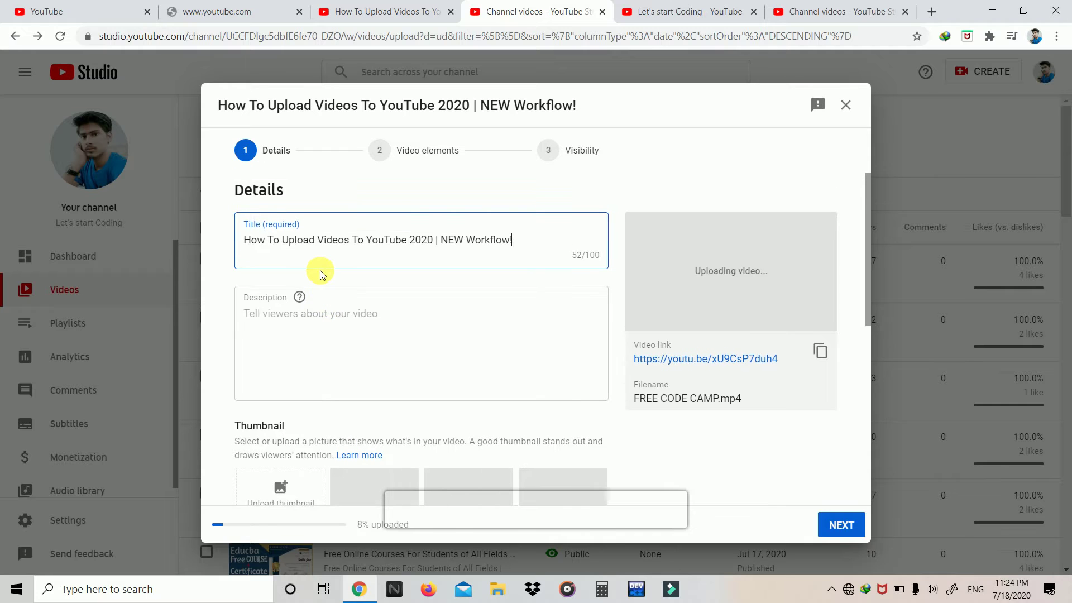
scroll(323, 272, down, 1)
click(347, 10)
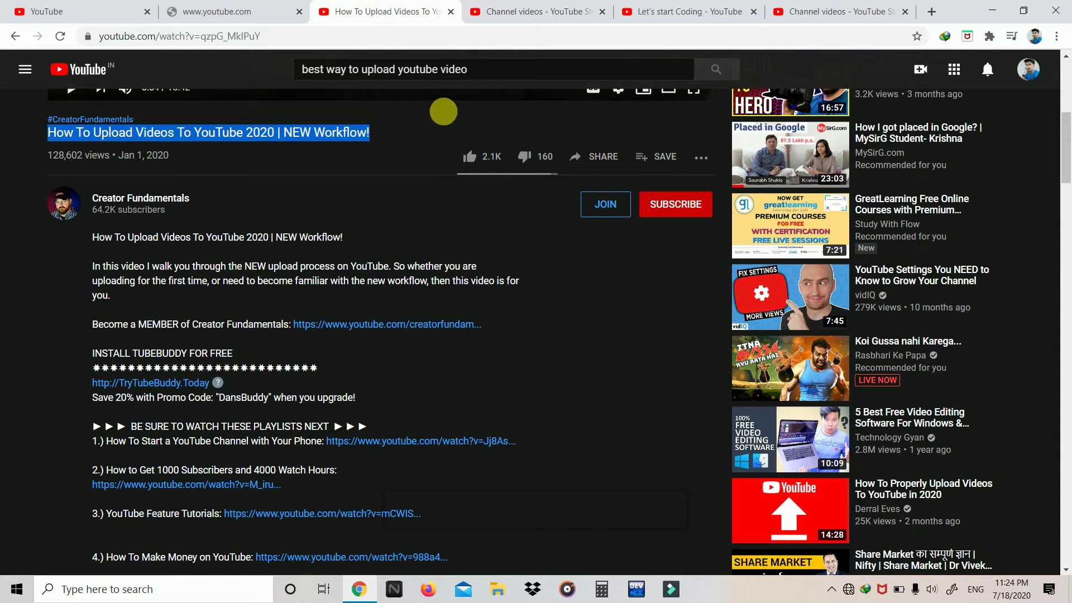
scroll(365, 169, down, 1)
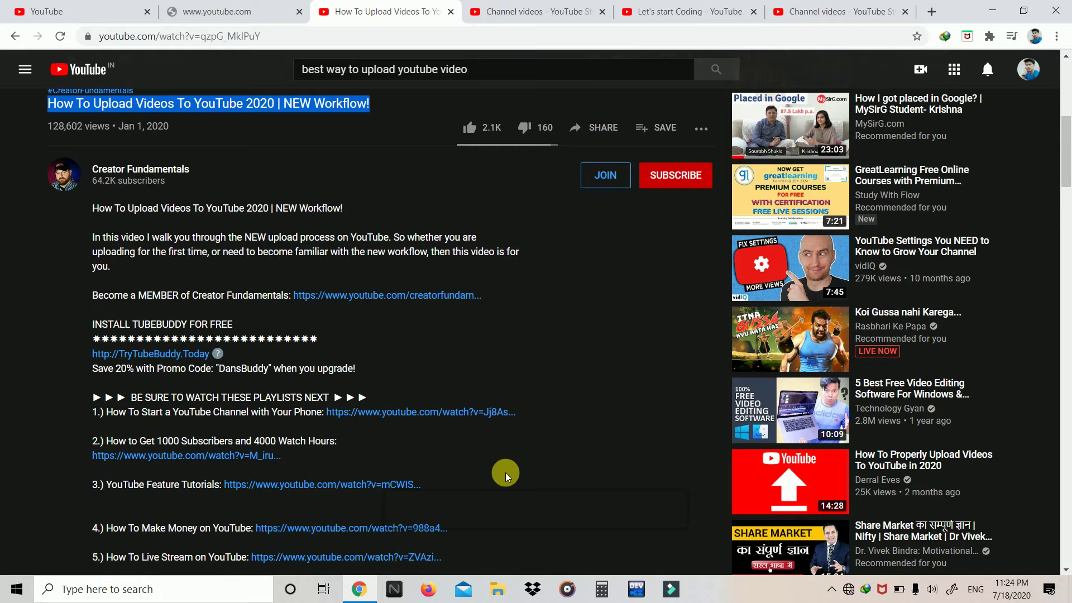
scroll(504, 471, down, 2)
click(533, 12)
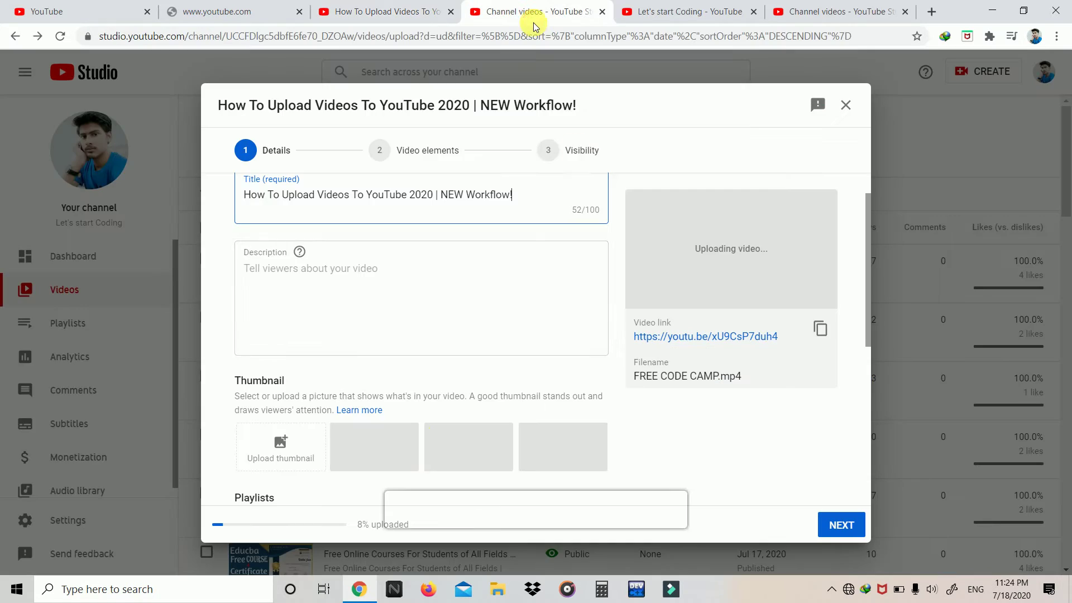
click(376, 11)
scroll(423, 274, up, 1)
scroll(423, 273, down, 1)
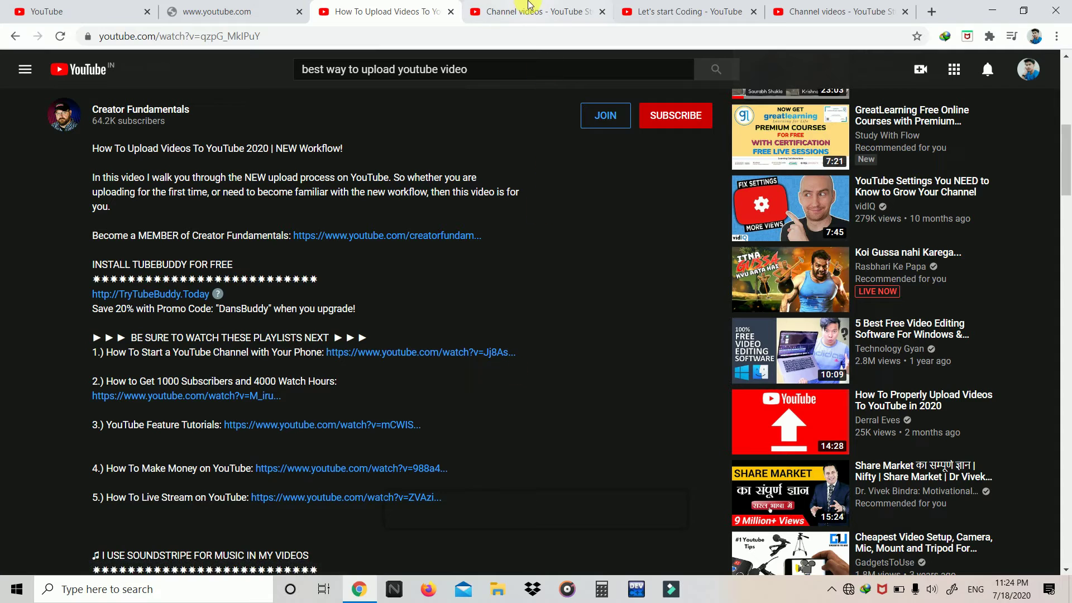
click(527, 7)
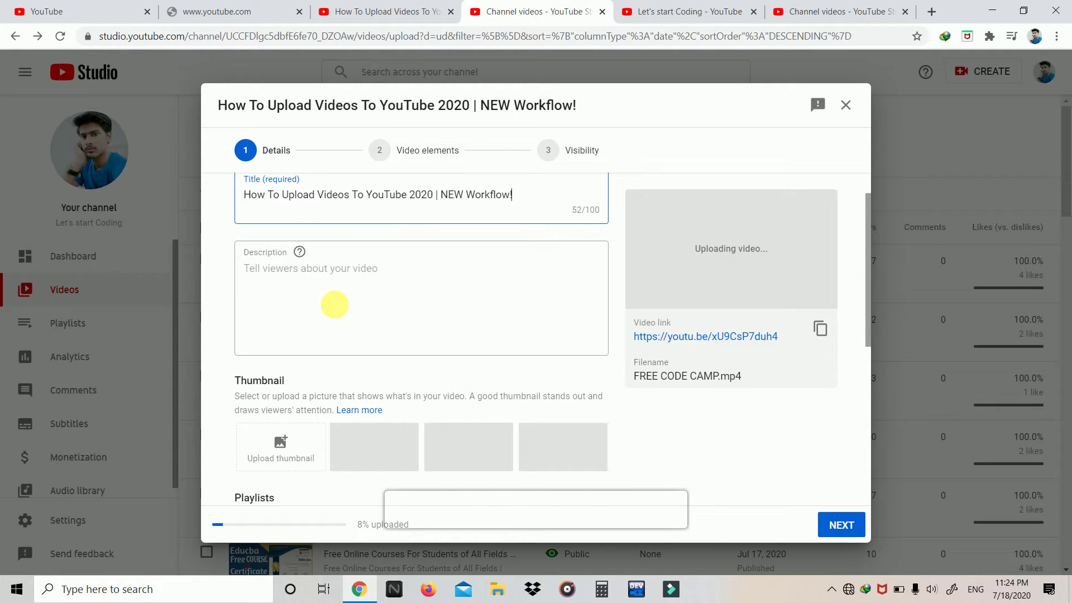
scroll(335, 302, down, 1)
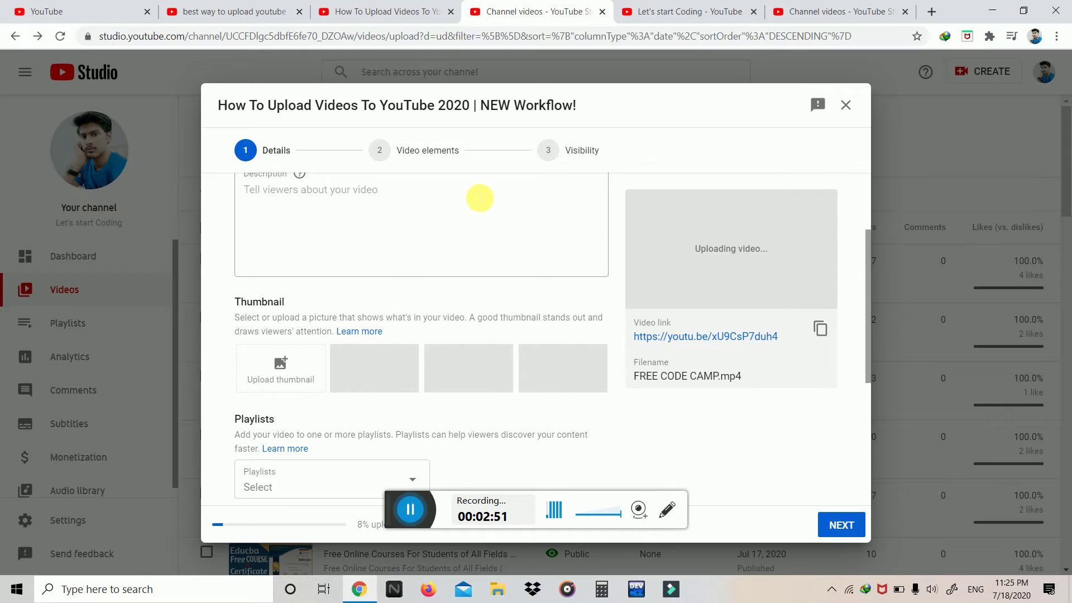
Examine the video thumbnails in the "best way to upload youtube videos" search results, and return to the upload details
click(202, 14)
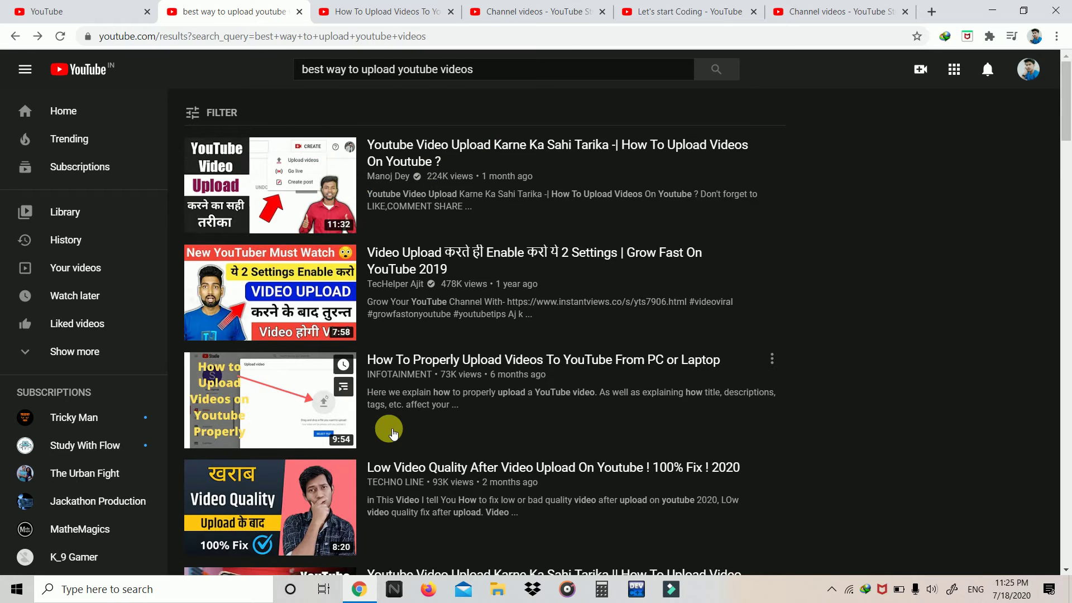
scroll(389, 428, down, 3)
scroll(248, 392, down, 4)
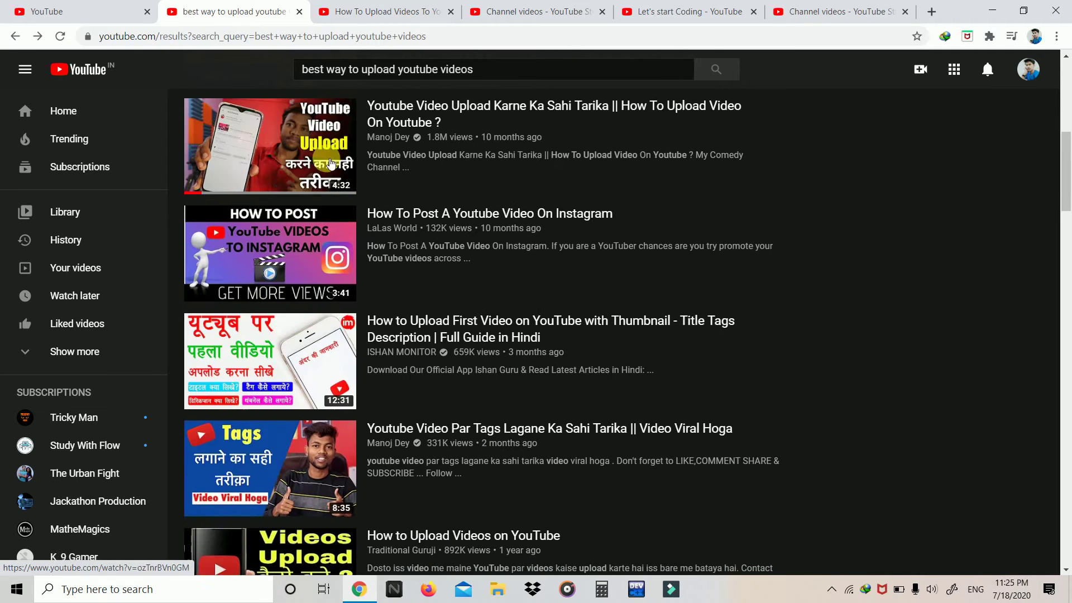
scroll(314, 439, down, 2)
scroll(315, 439, up, 10)
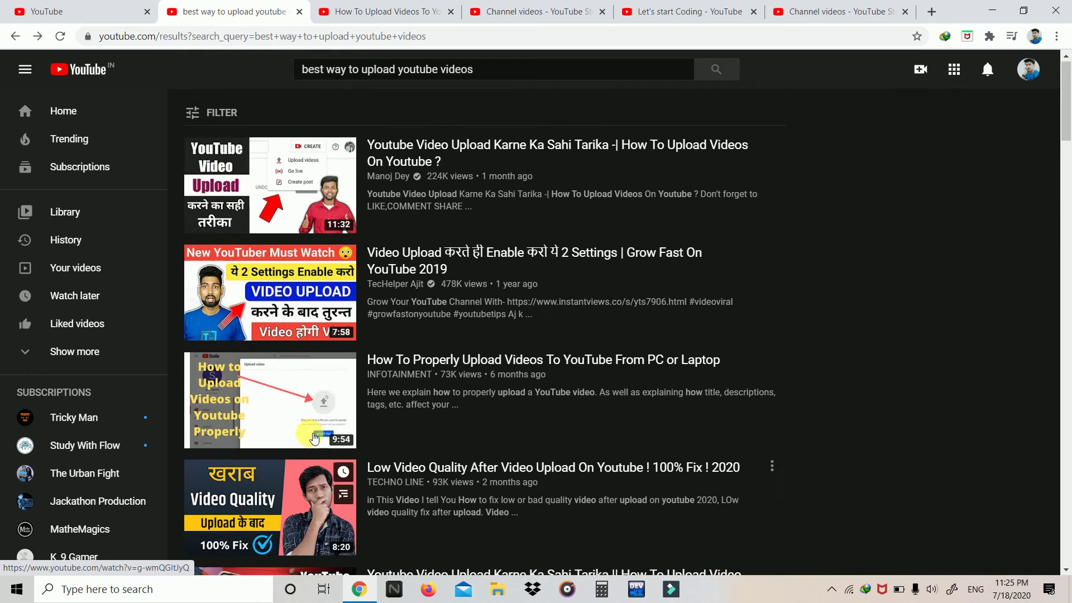
click(533, 8)
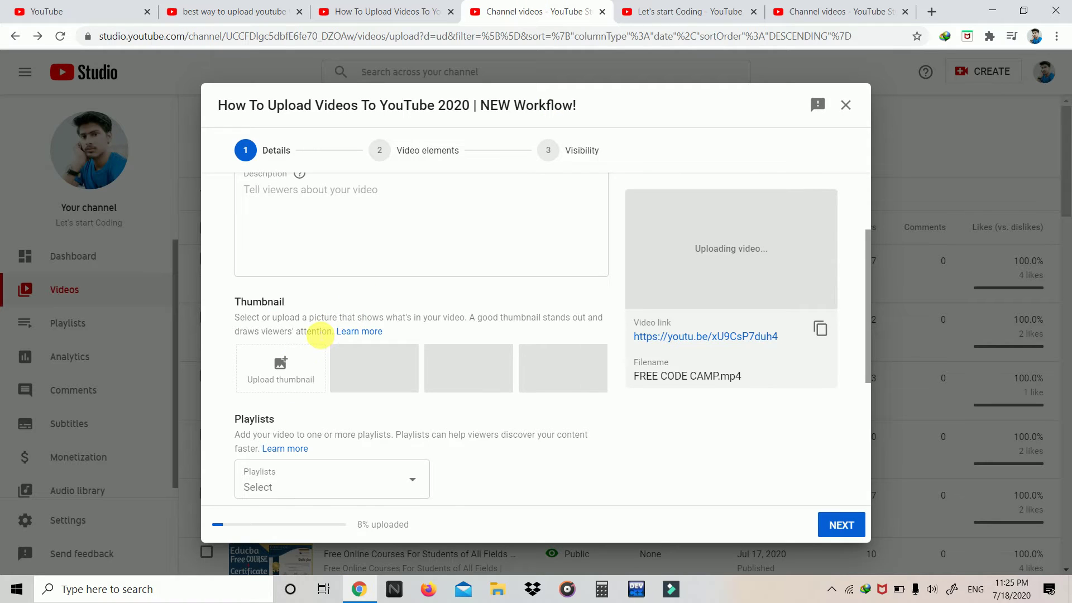
View the playlists available for the upload and close the list without choosing one
scroll(315, 332, down, 2)
scroll(320, 335, down, 1)
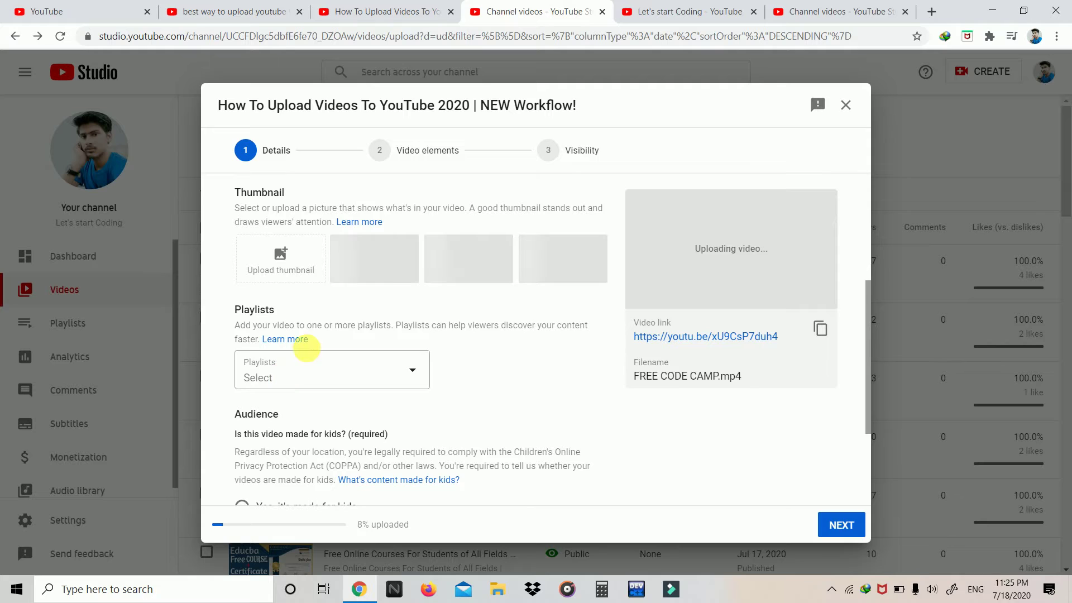
click(366, 386)
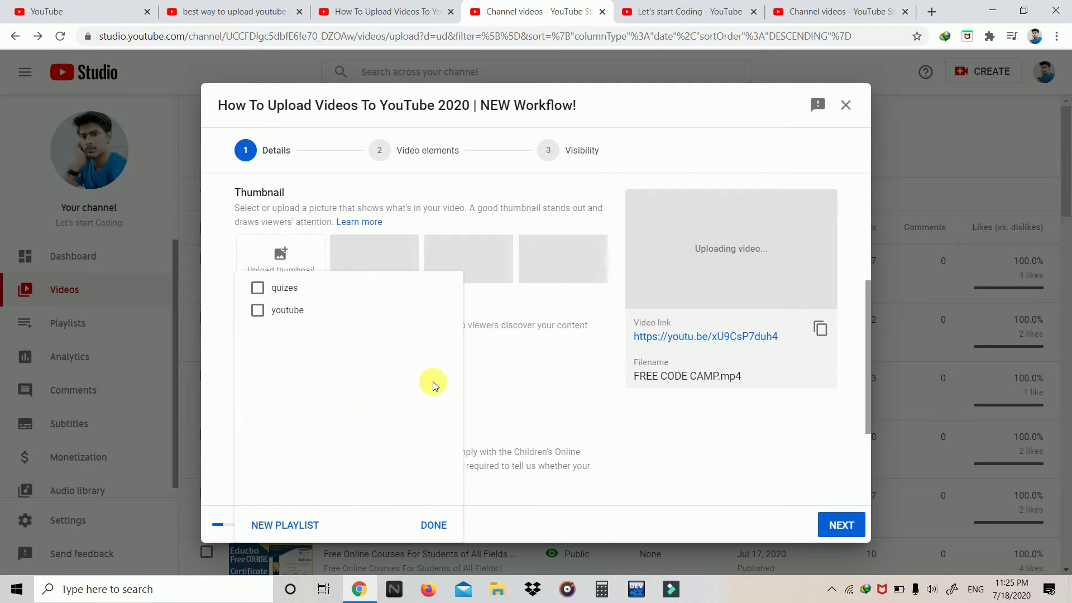
click(443, 524)
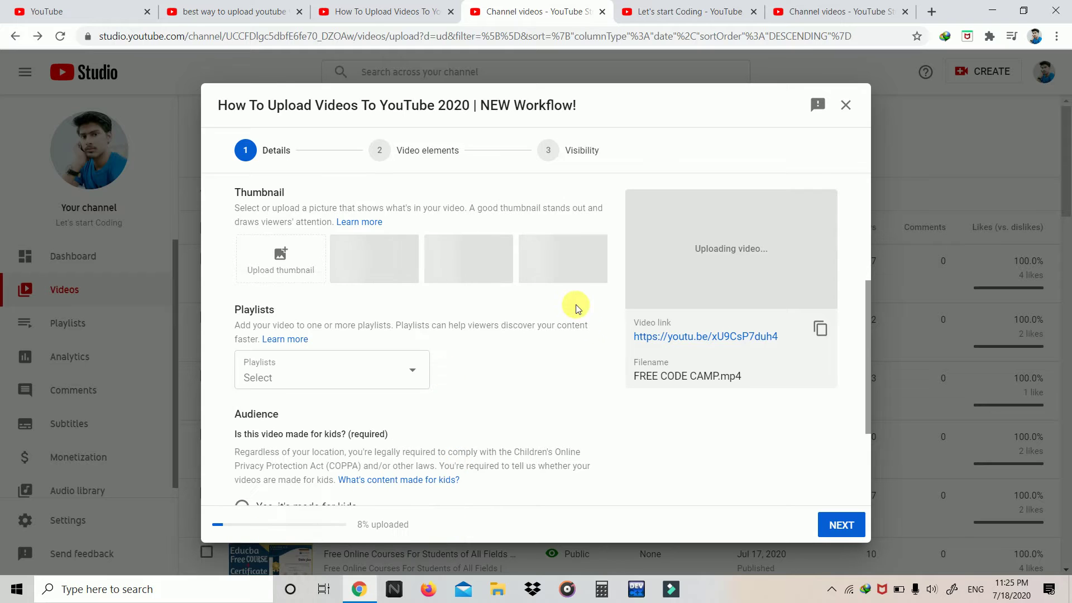
Expand the advanced age restriction options in the upload's Audience section
scroll(498, 363, down, 1)
scroll(517, 295, down, 1)
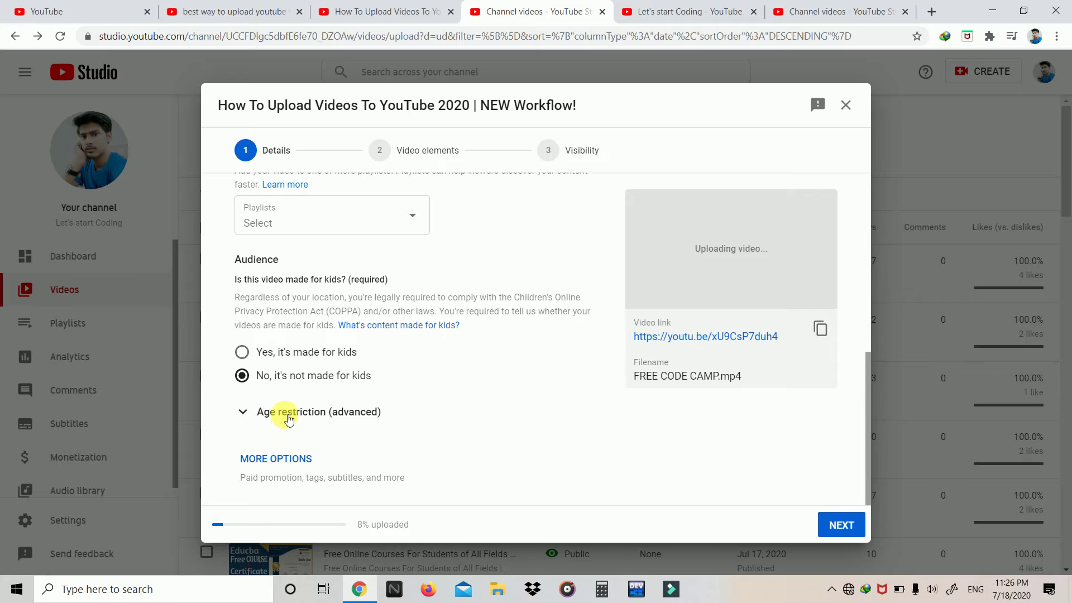
click(272, 414)
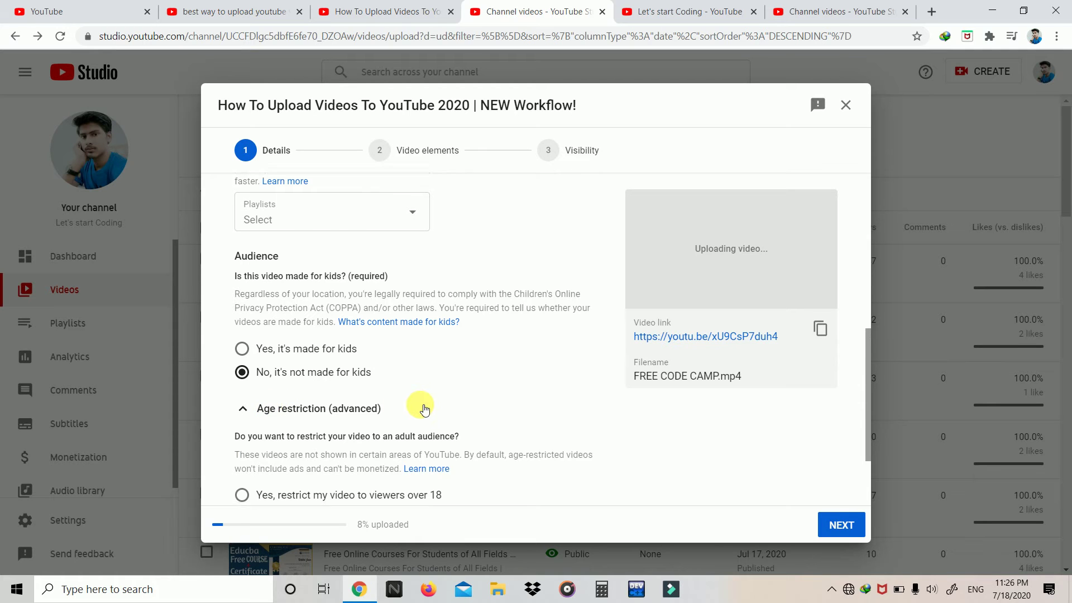
Expand the additional upload options and review the paid promotion and Tags settings, placing the cursor in the empty tag field
scroll(418, 406, down, 2)
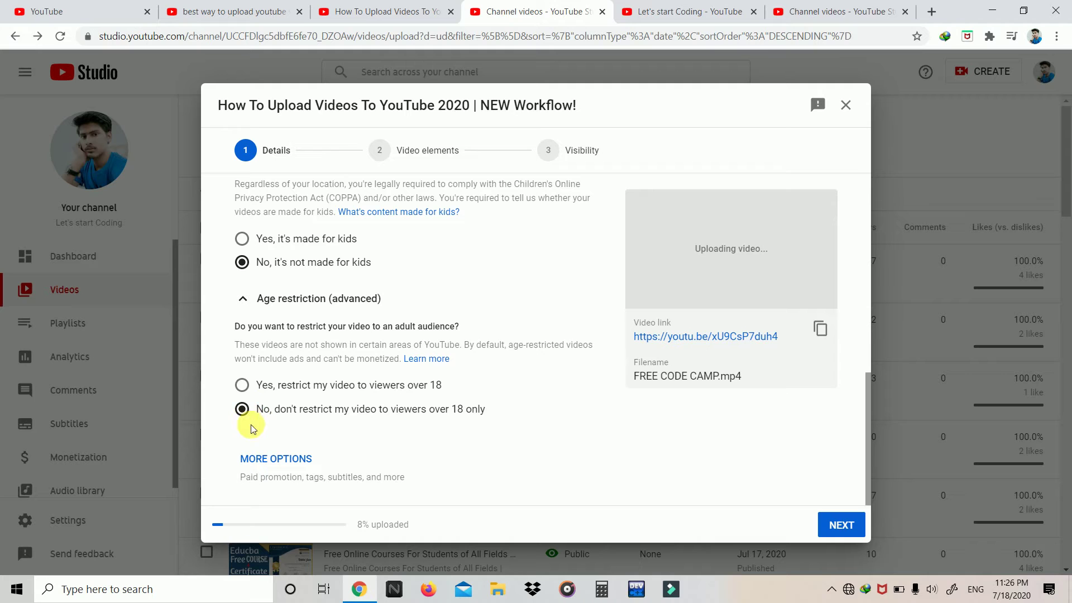
click(275, 460)
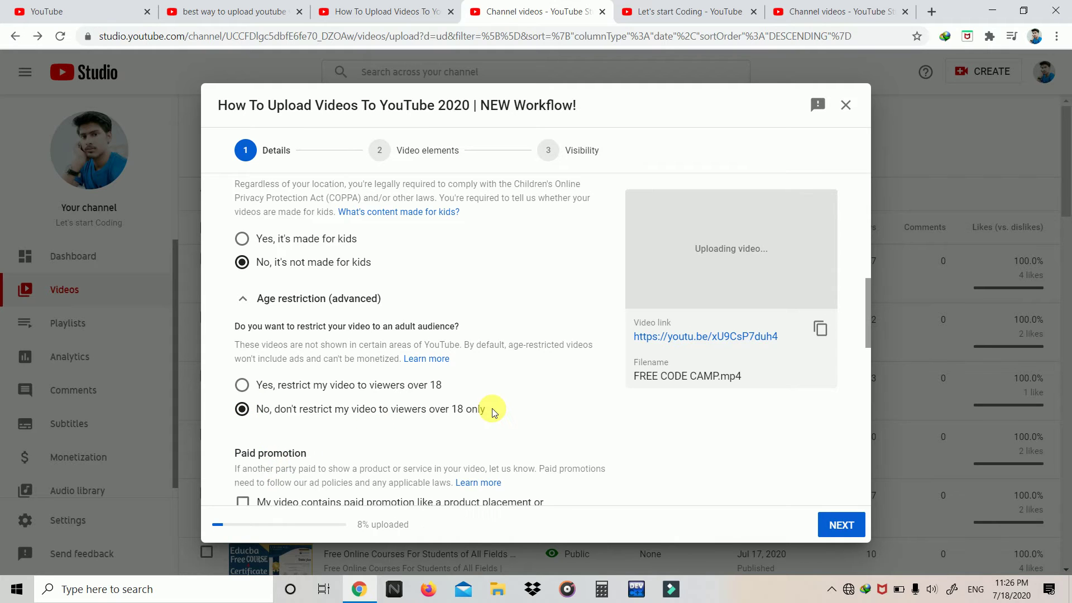
scroll(492, 408, down, 6)
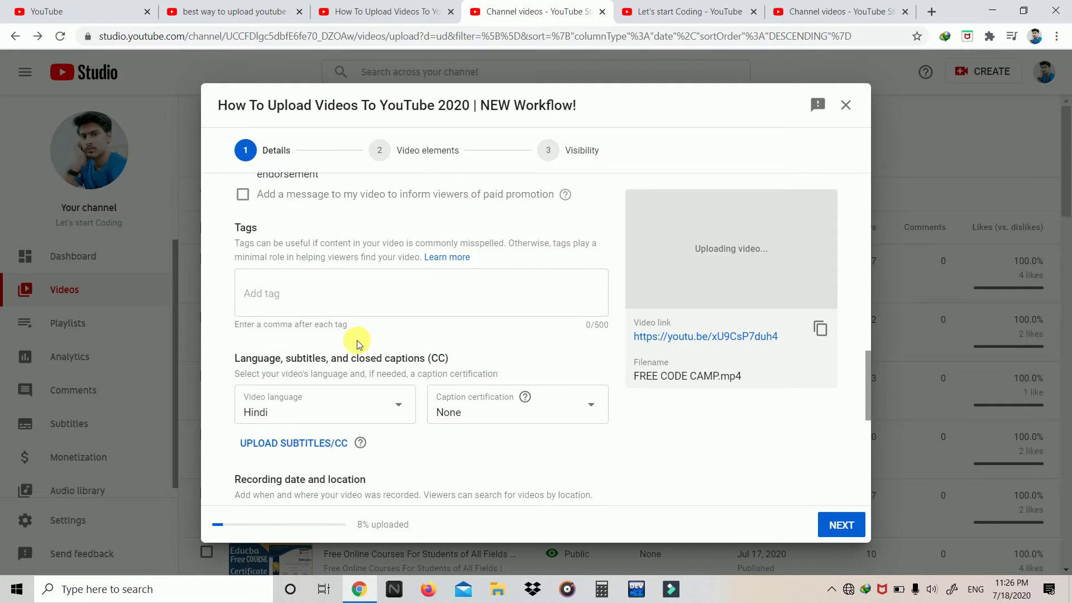
click(258, 293)
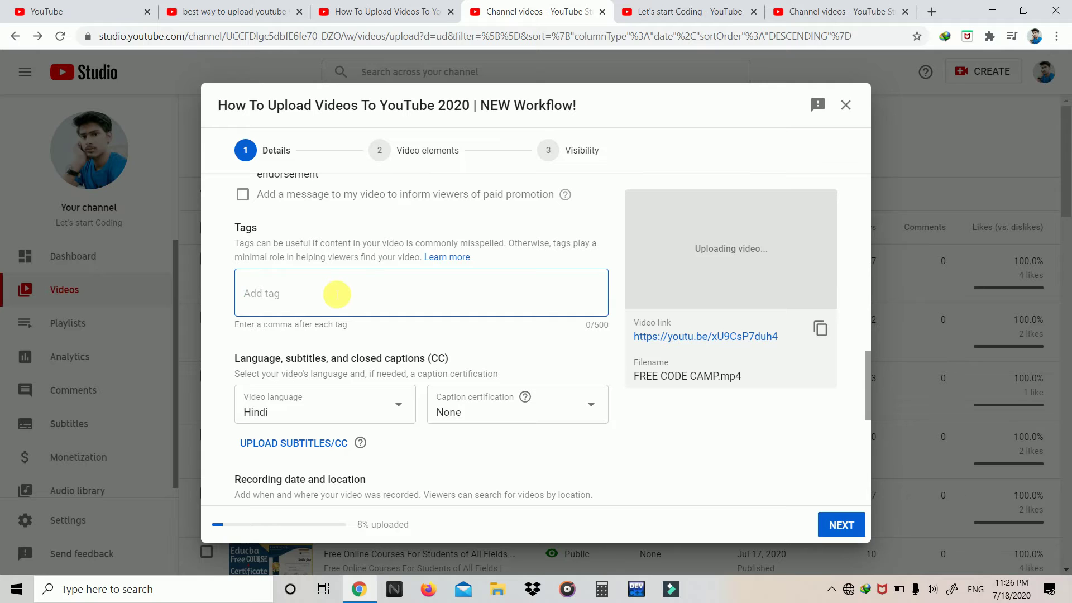
scroll(347, 276, up, 2)
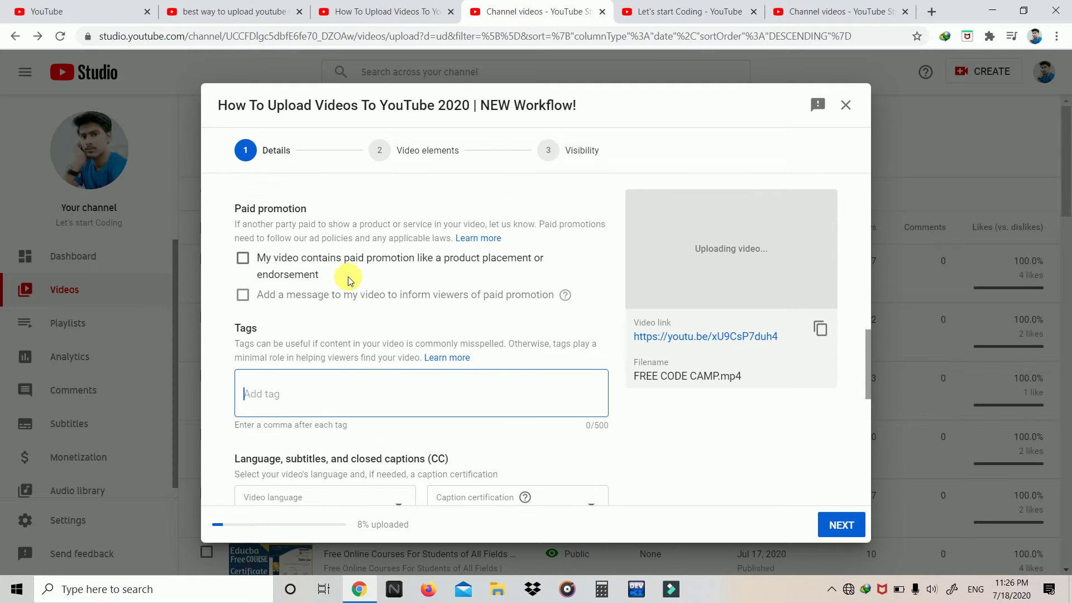
scroll(452, 262, down, 2)
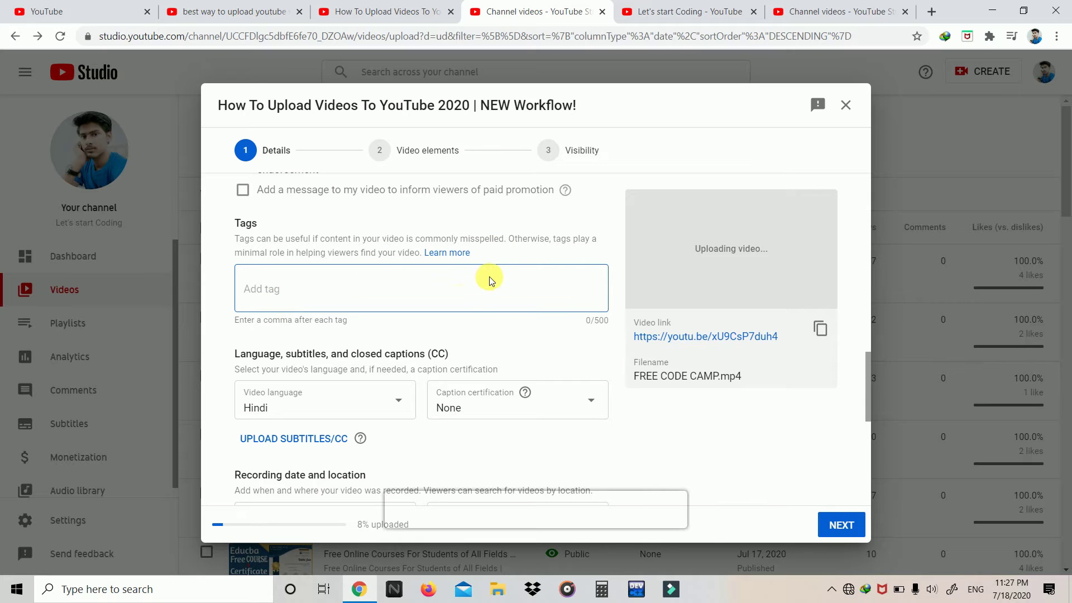
click(110, 7)
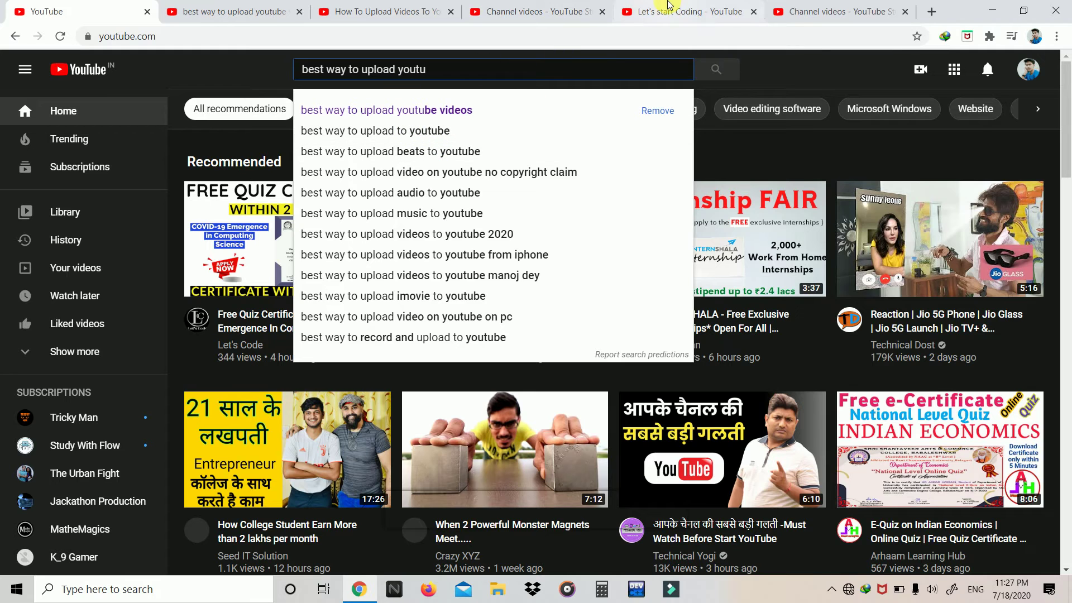
click(668, 7)
click(529, 12)
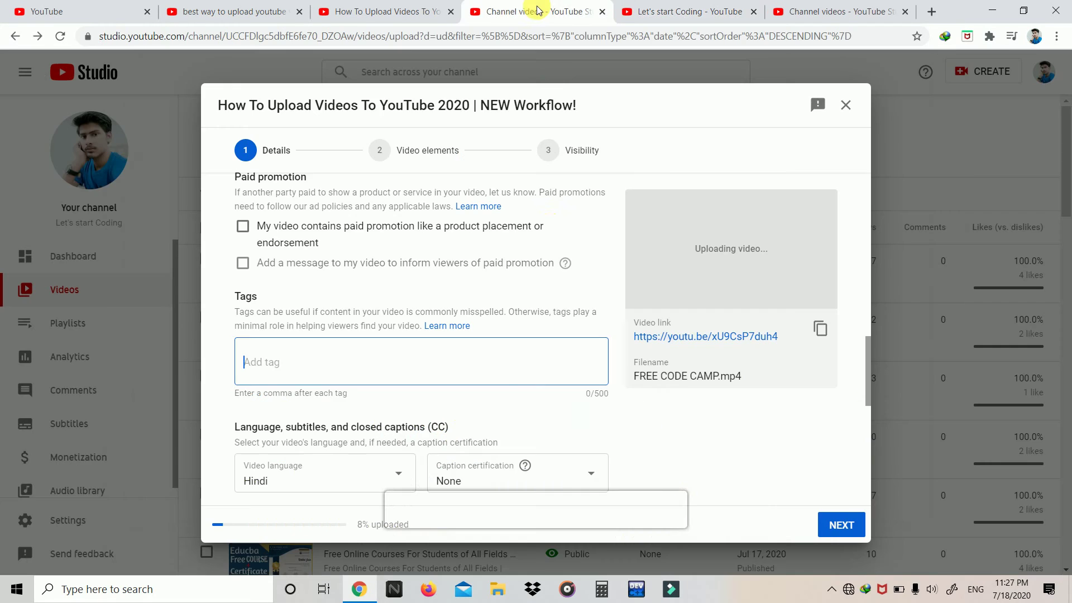
View the caption certification choices for the upload and close the list without choosing another one
scroll(535, 260, down, 3)
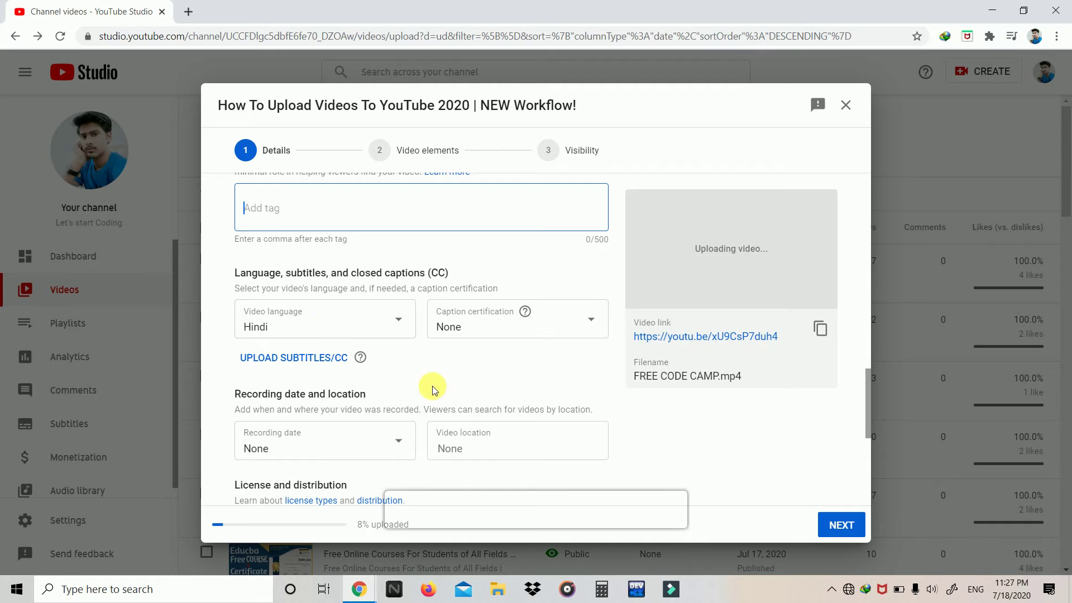
scroll(494, 338, down, 1)
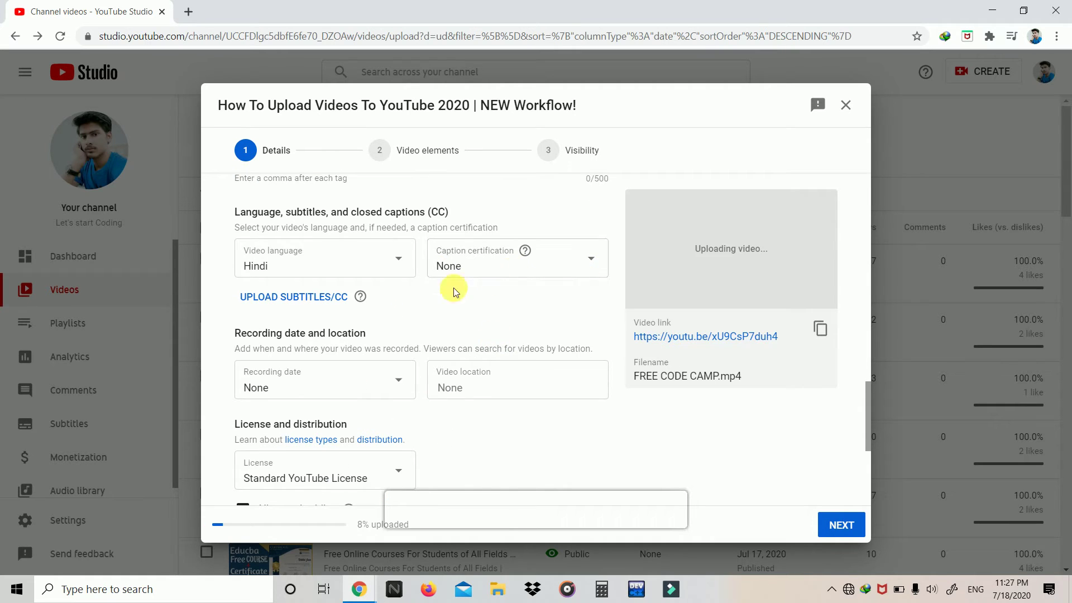
click(474, 265)
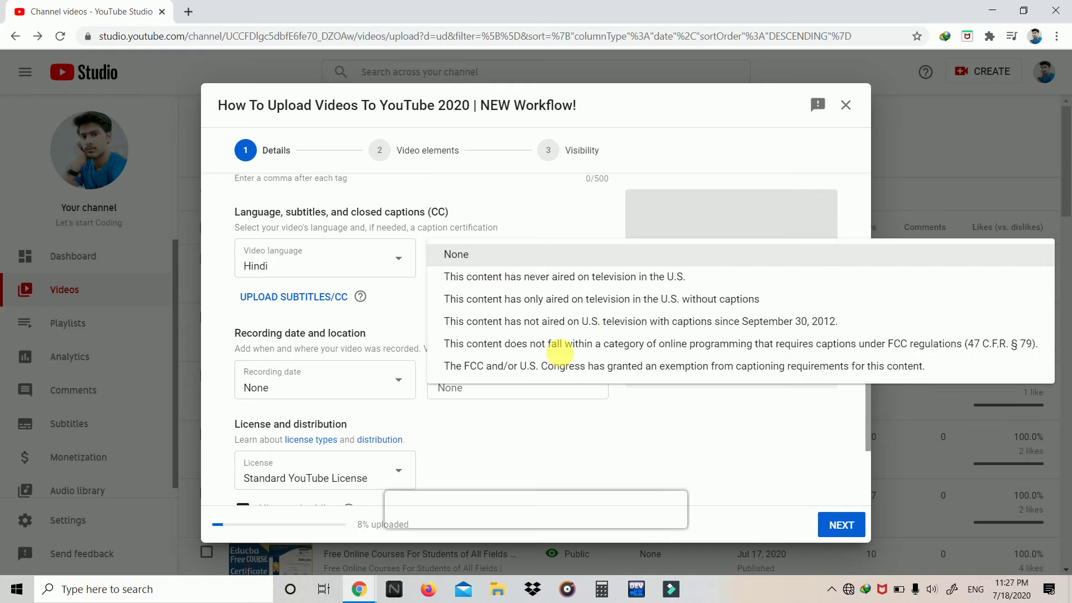
click(658, 430)
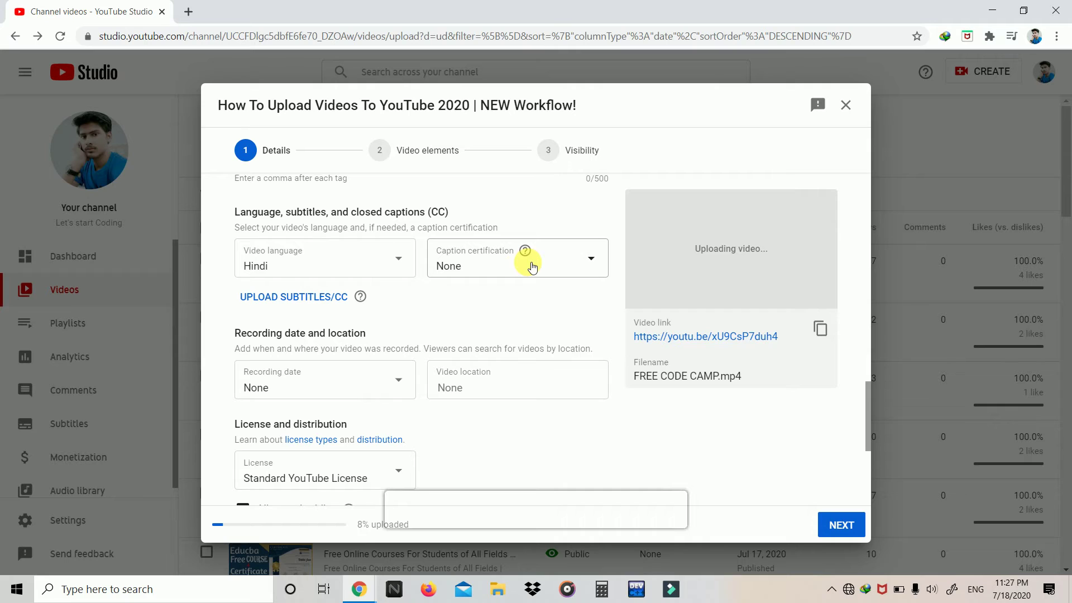
Show the filters for the "best way to upload youtube videos" search results, check the upload date filters, and return to the upload details
scroll(366, 285, down, 2)
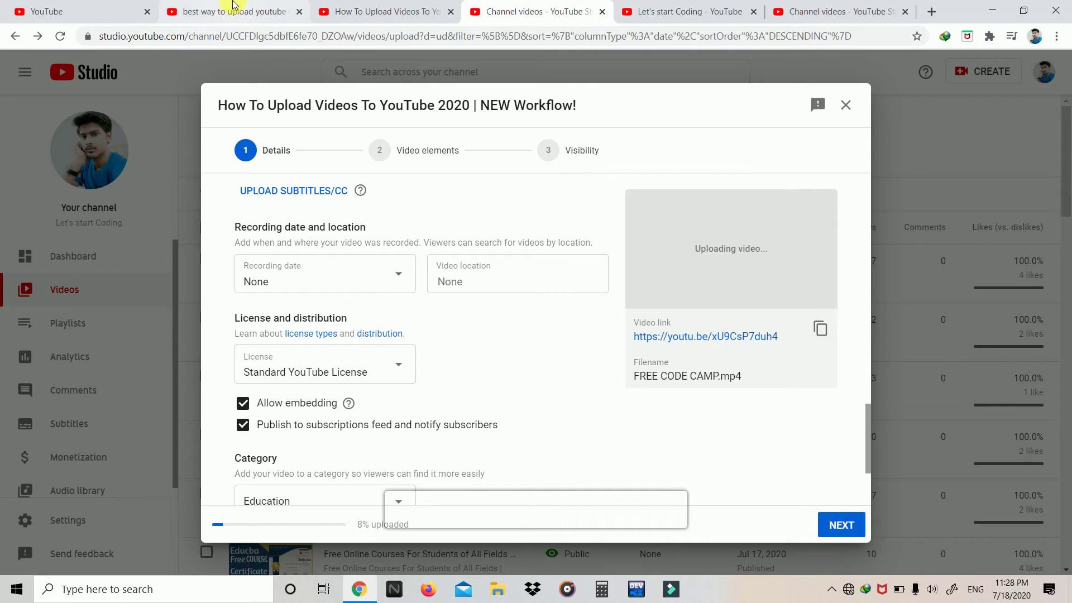
click(232, 7)
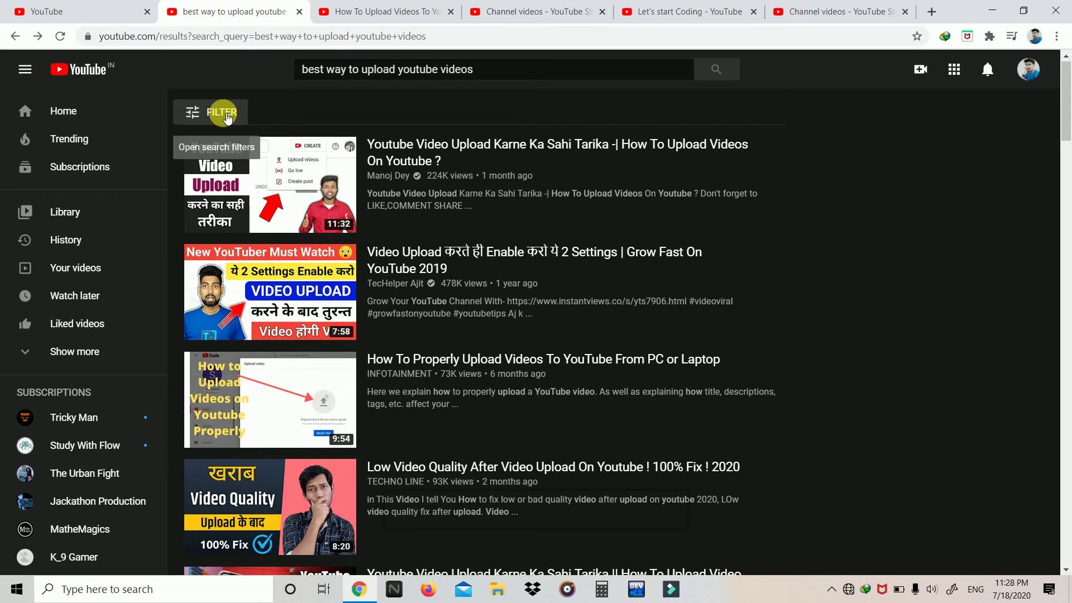
click(223, 113)
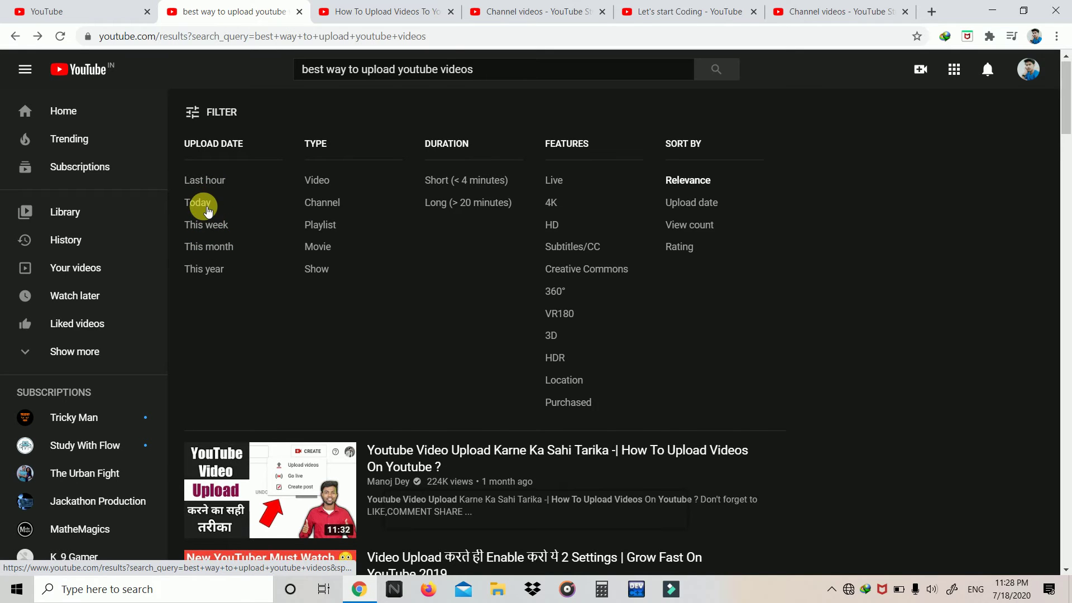
click(555, 7)
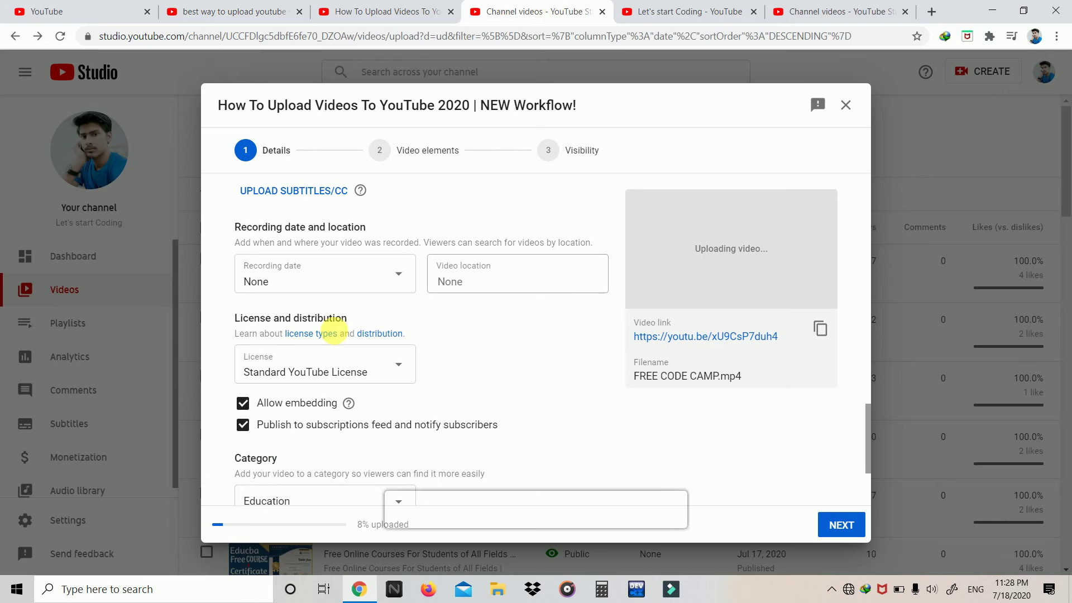
Compare the upload's recording date, location and license settings with the Features filters of the YouTube search, and return to the upload details
scroll(327, 335, down, 3)
scroll(389, 275, up, 4)
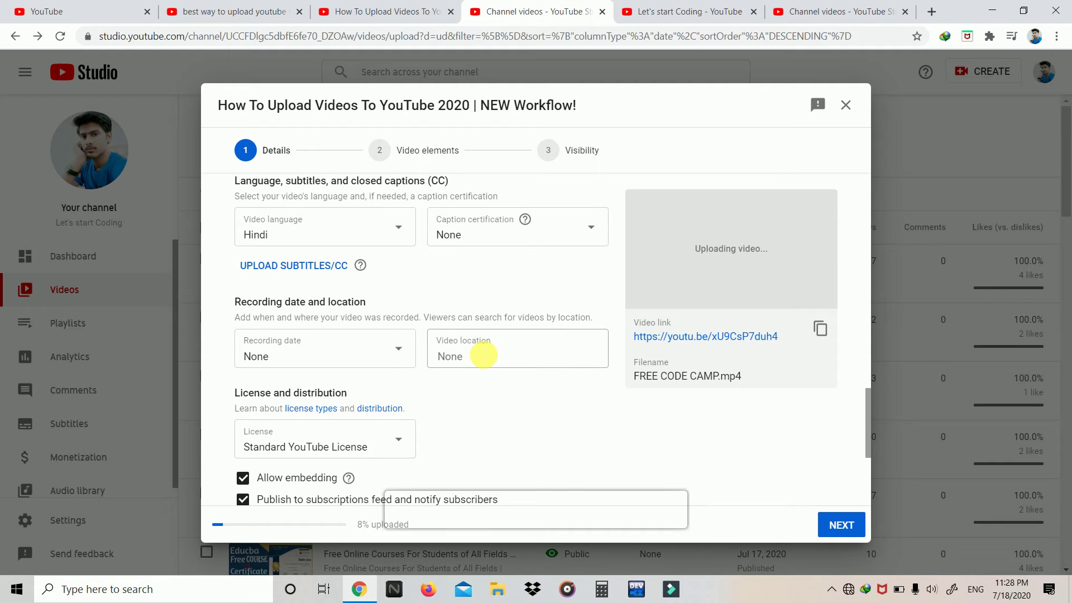
click(260, 12)
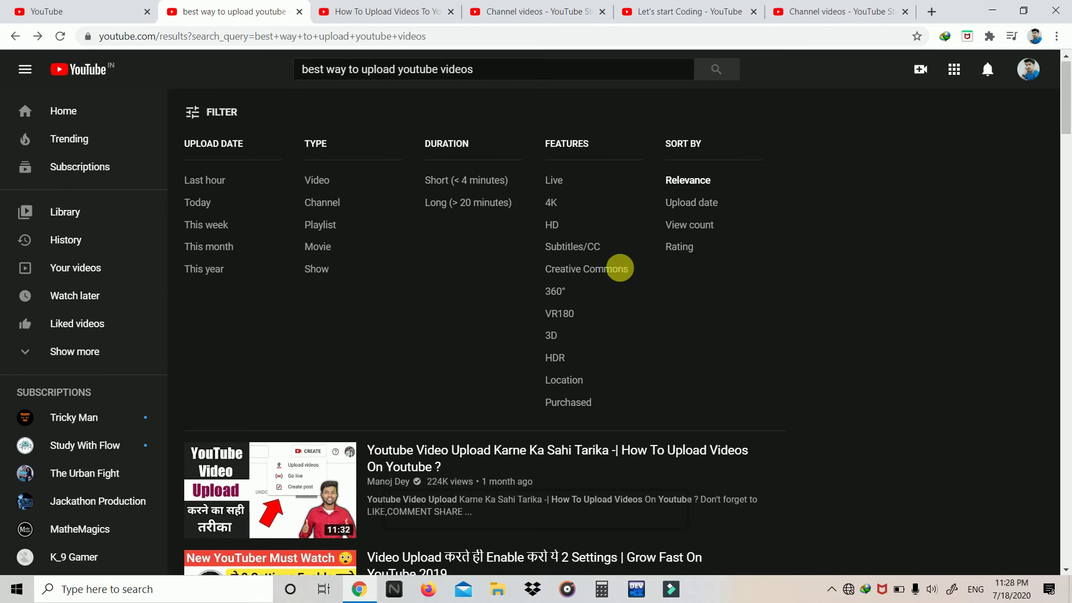
click(670, 10)
click(526, 6)
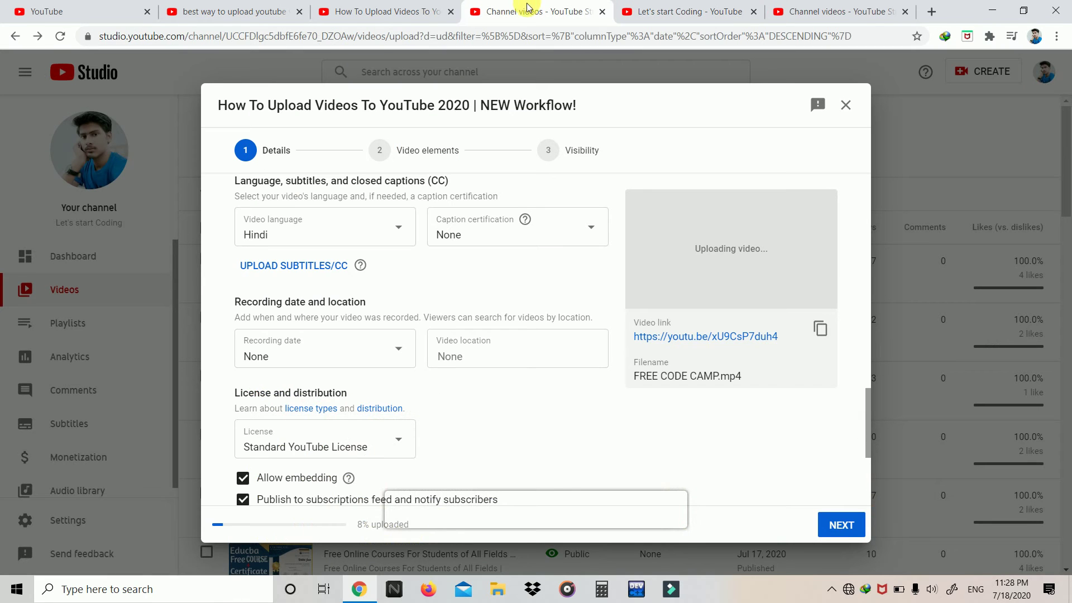
View the license types available for the upload and close the list without choosing another one
scroll(528, 302, down, 2)
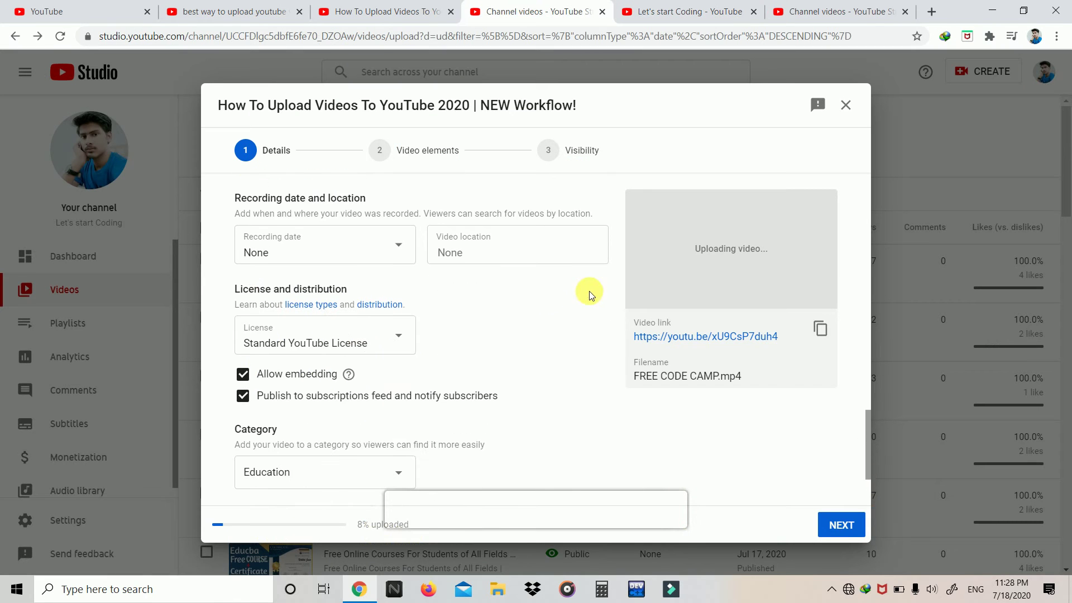
click(281, 344)
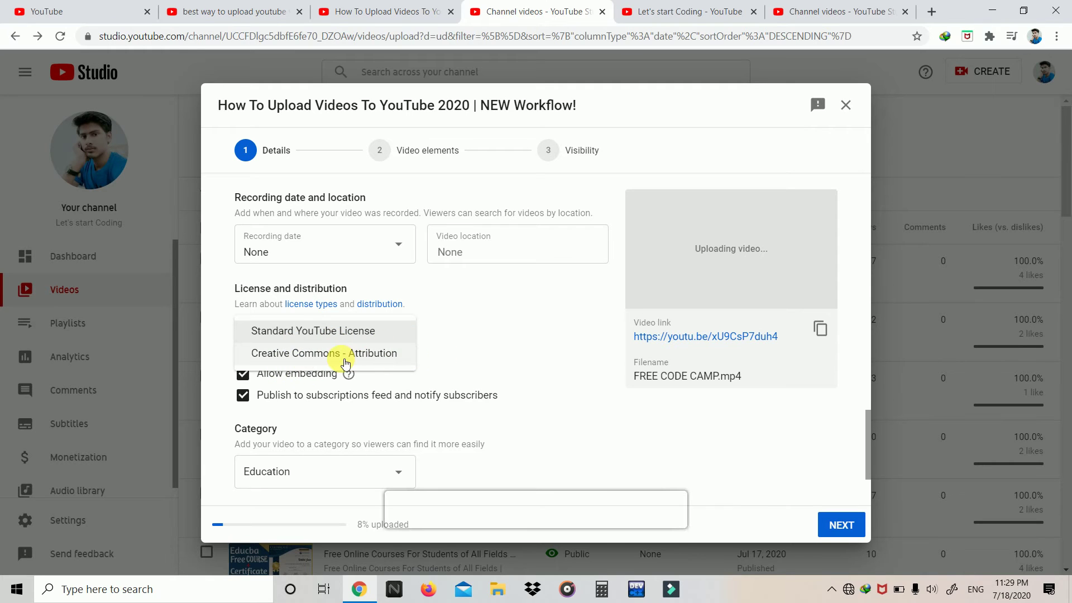
click(467, 340)
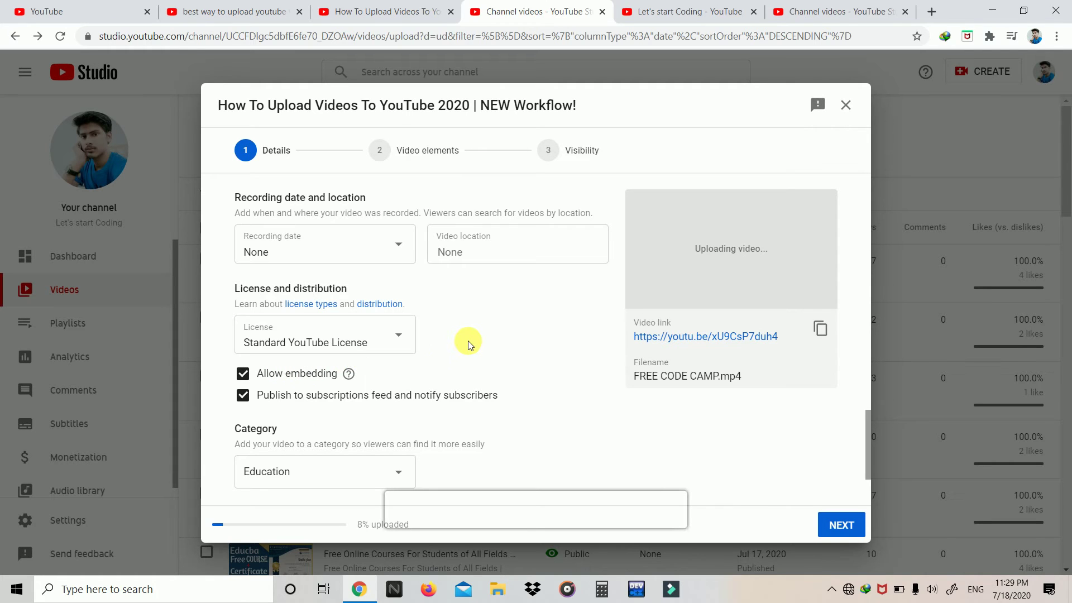
Look through the full list of video categories for the upload and leave the selection at Education
scroll(468, 340, down, 2)
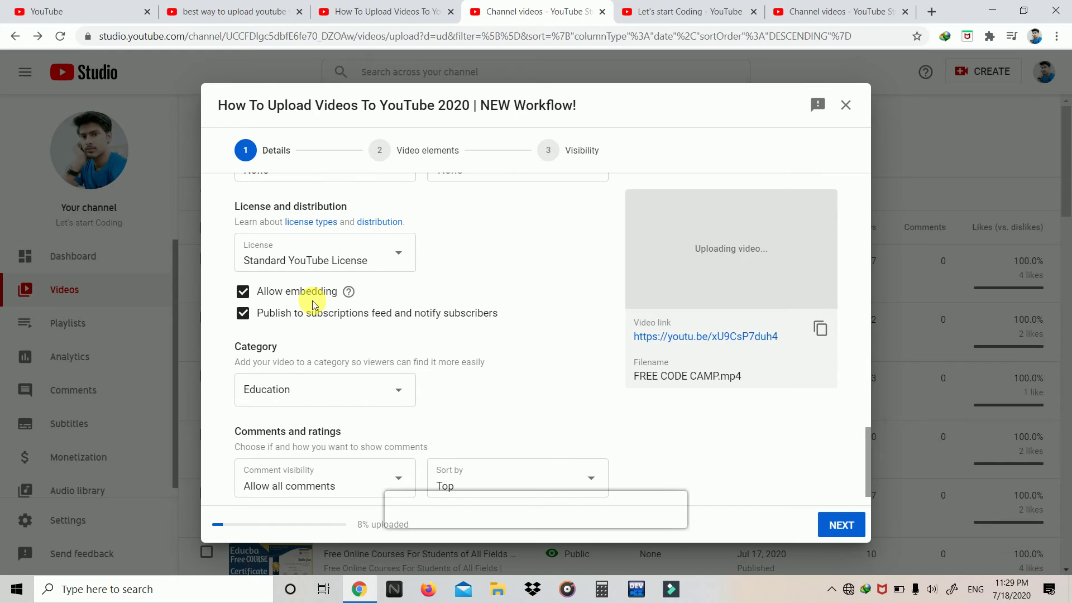
click(334, 392)
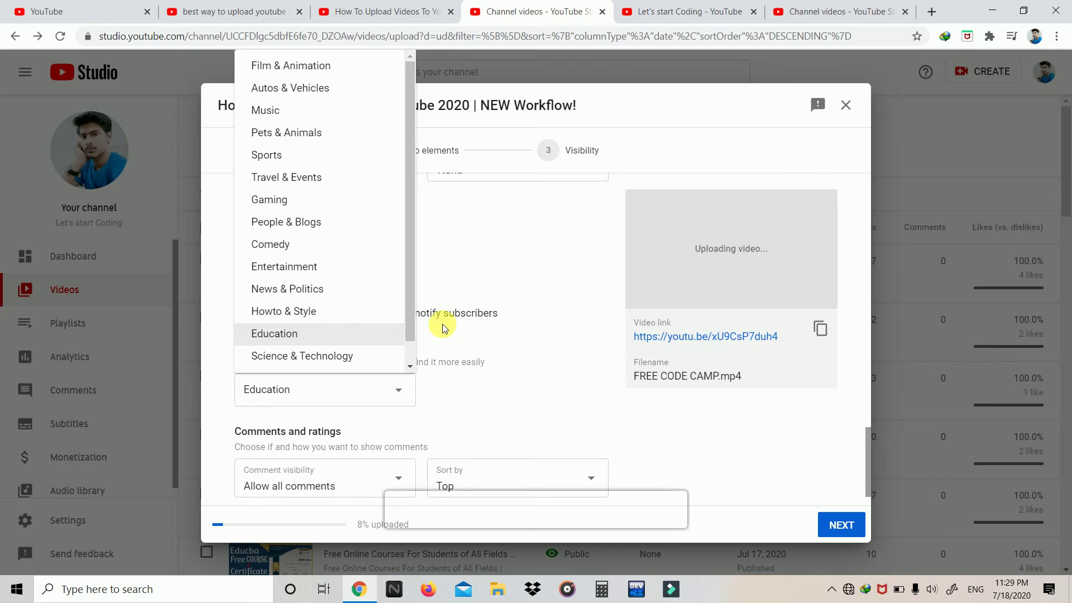
scroll(306, 321, down, 1)
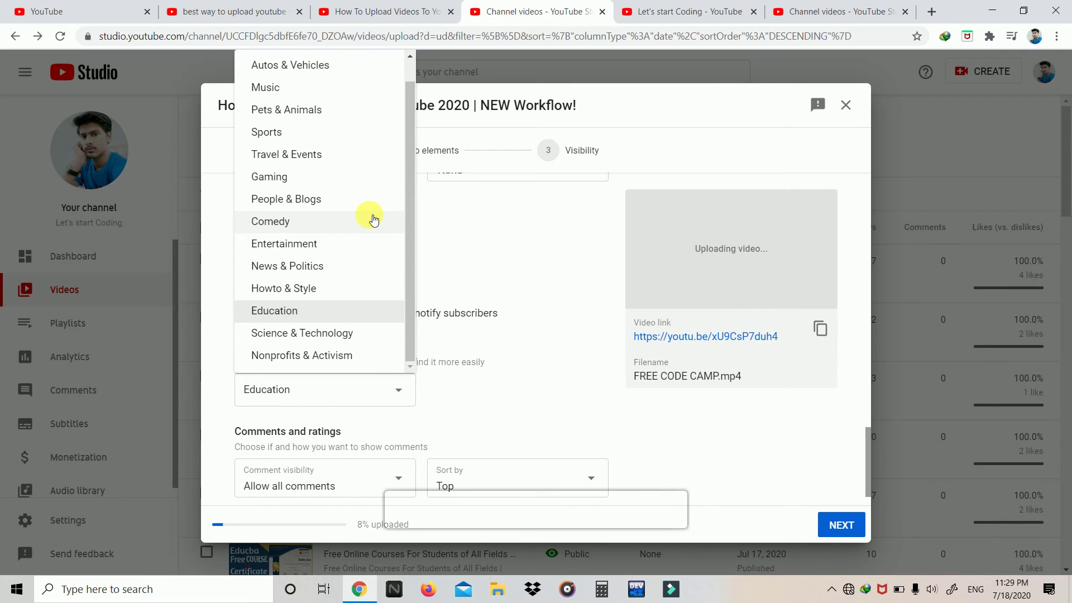
click(510, 307)
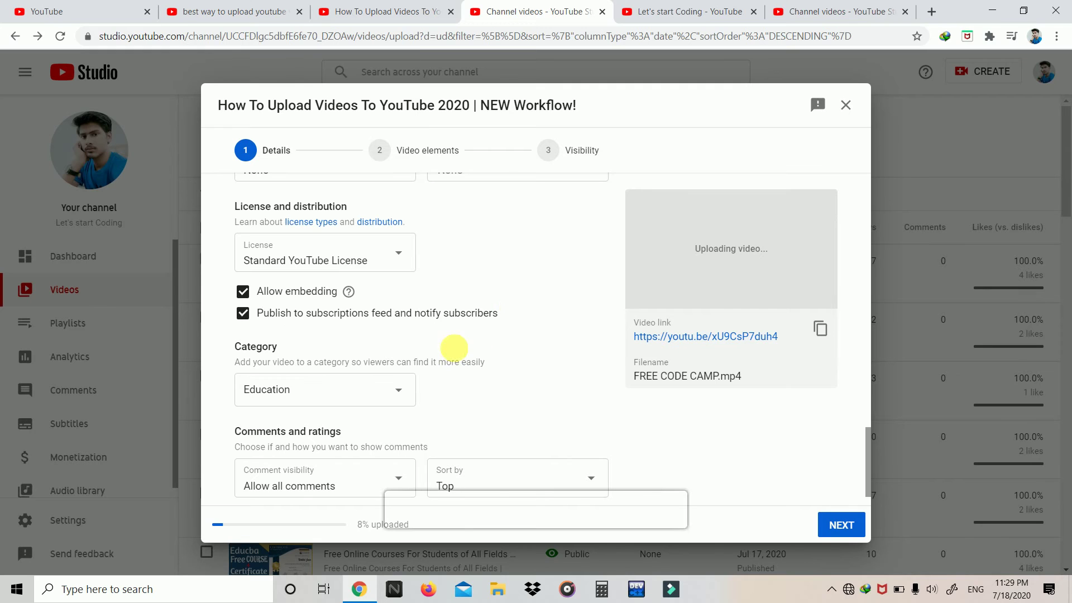
click(277, 390)
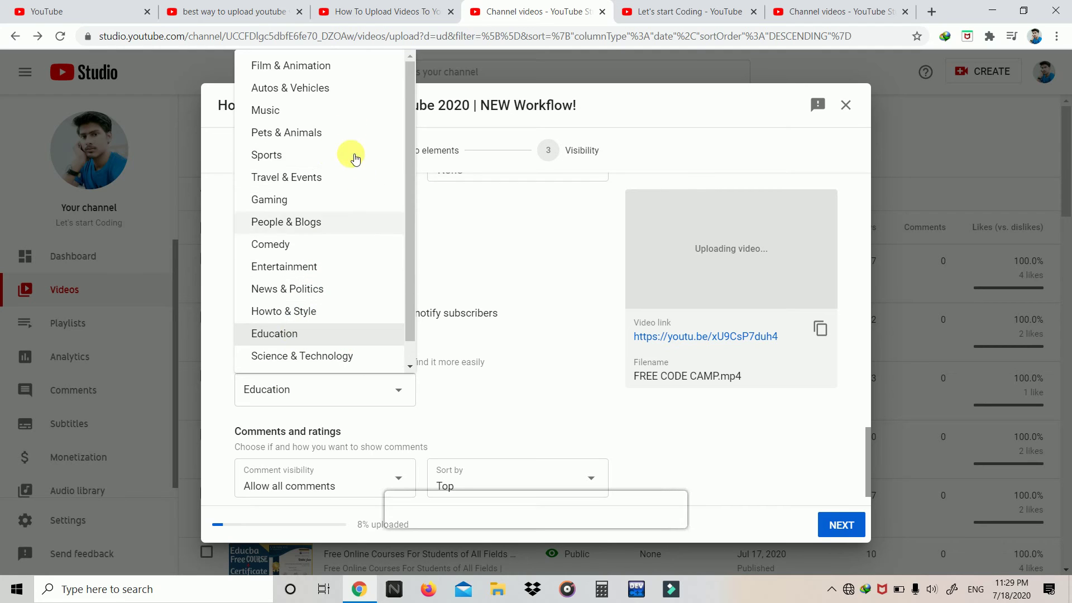
click(503, 237)
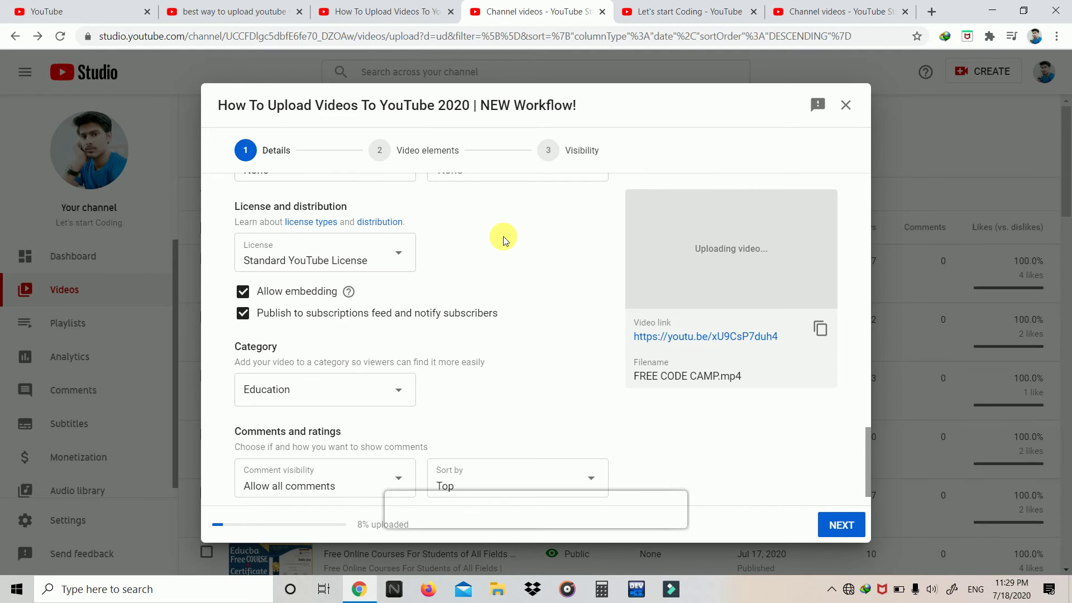
Review the comment visibility, comment sorting and like-count settings in the upload's Comments and ratings section
scroll(491, 363, down, 1)
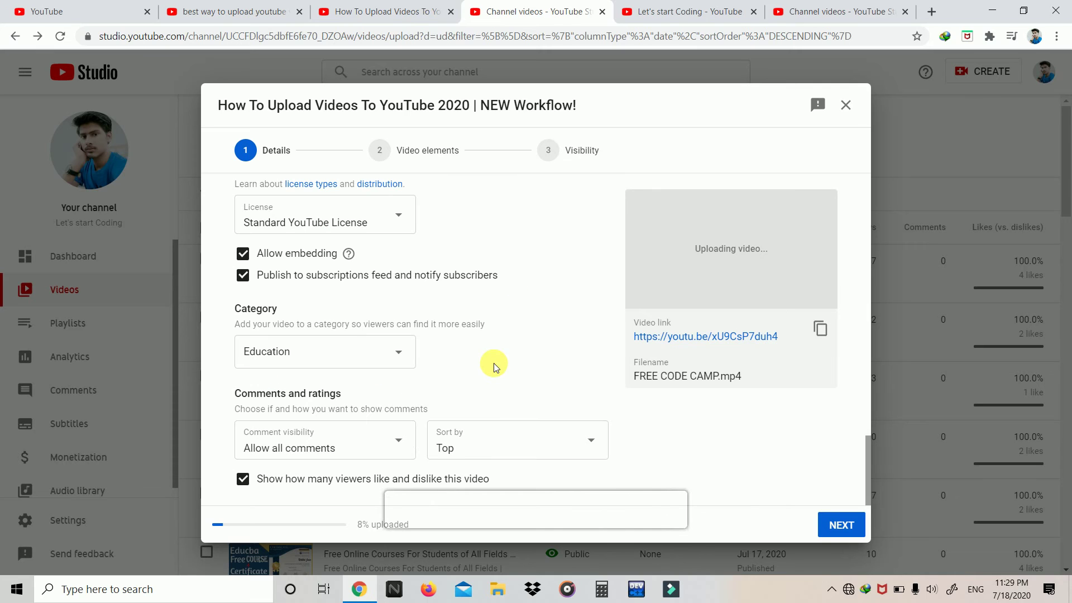
click(281, 453)
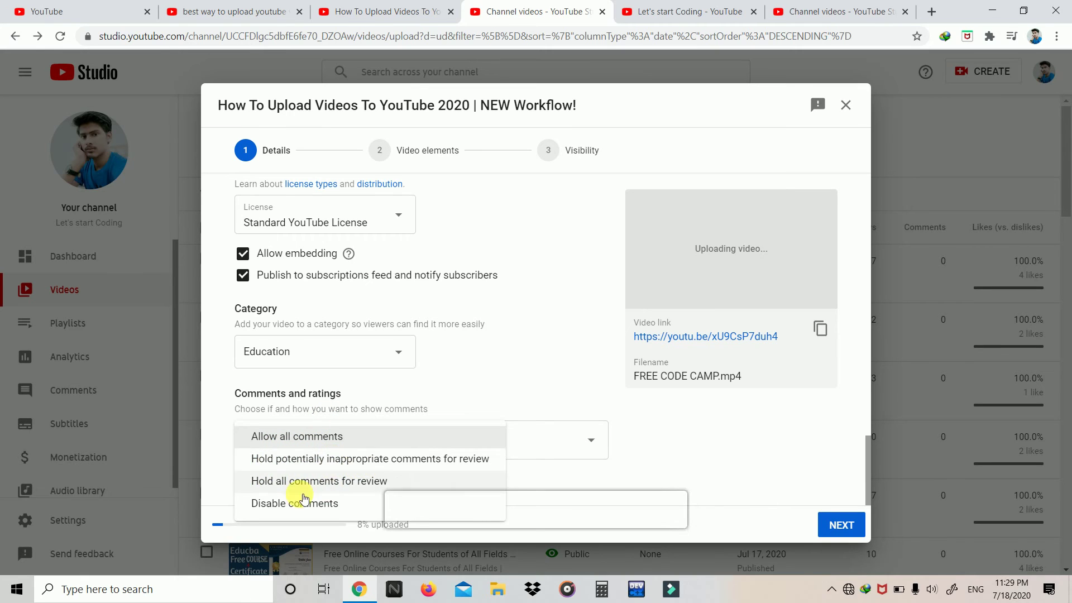
click(465, 354)
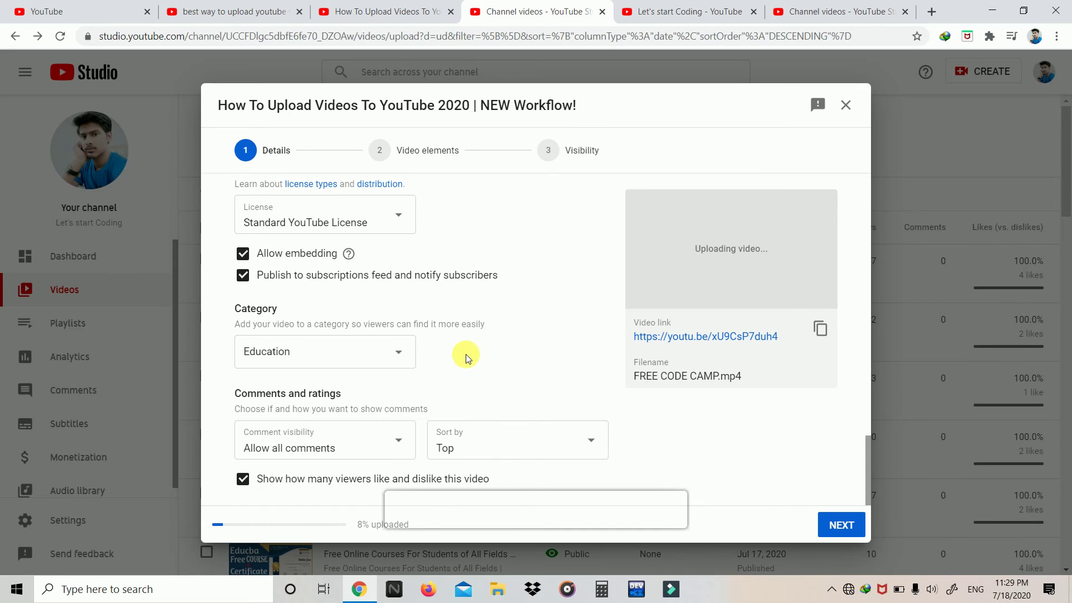
click(460, 444)
click(243, 481)
Go through the Video elements stage to the Visibility stage and review the save, publish and schedule options
click(427, 162)
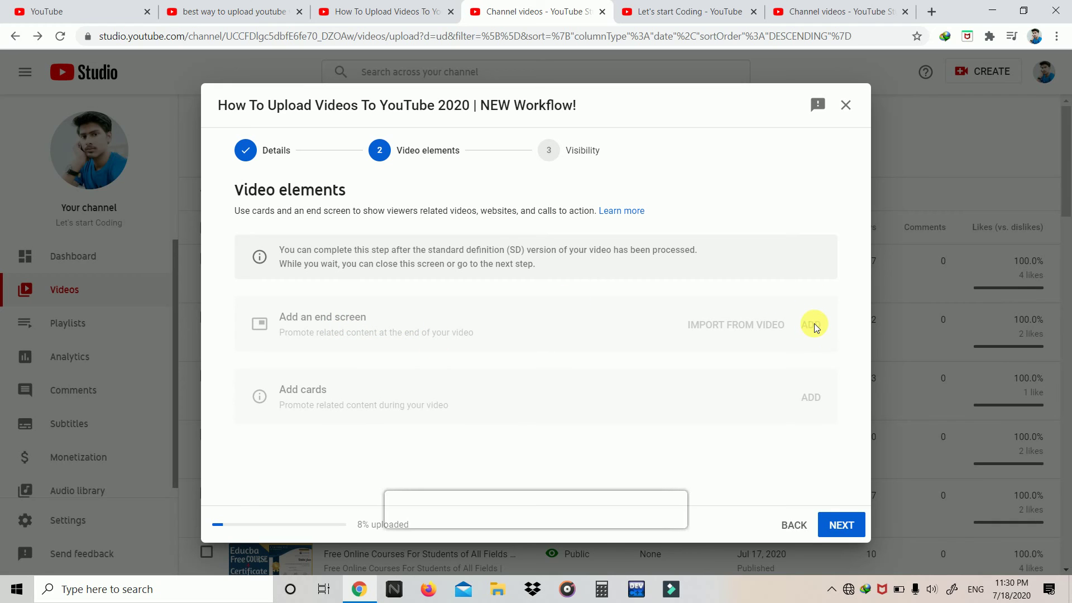
click(551, 146)
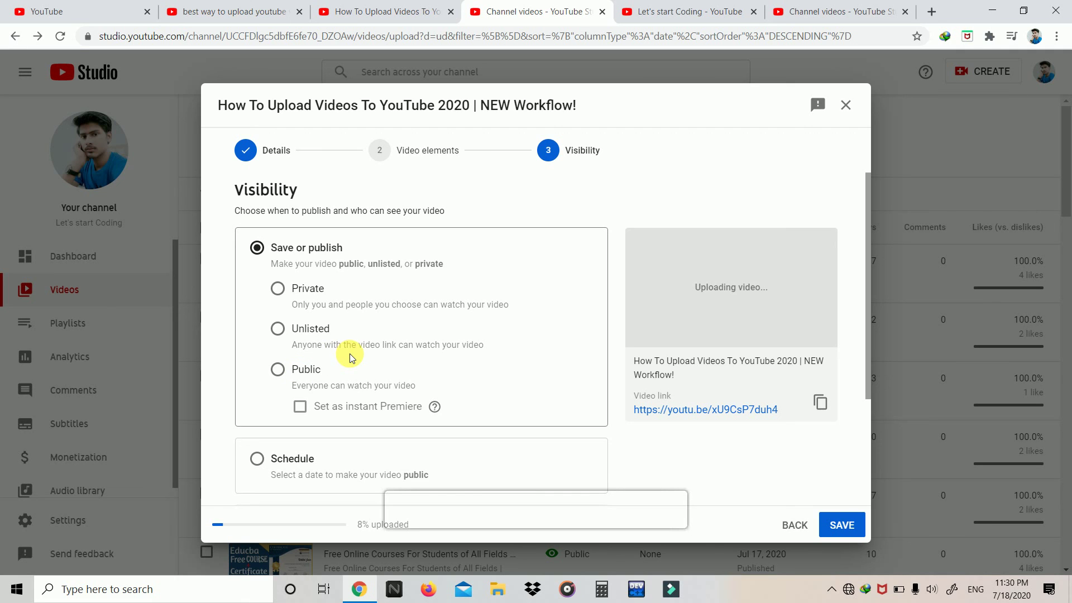
scroll(350, 357, down, 2)
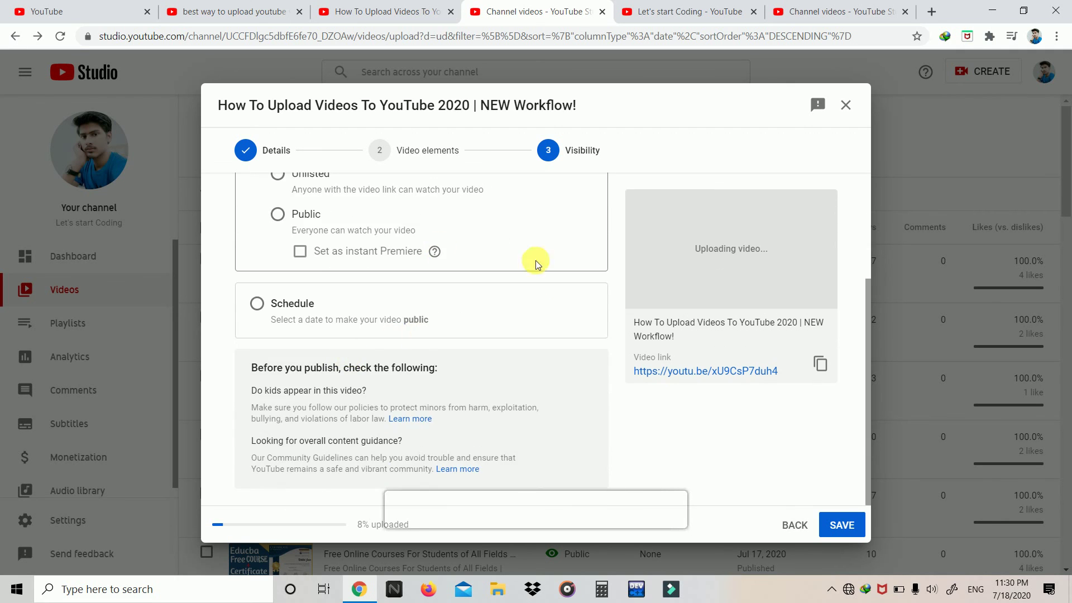
scroll(531, 263, up, 3)
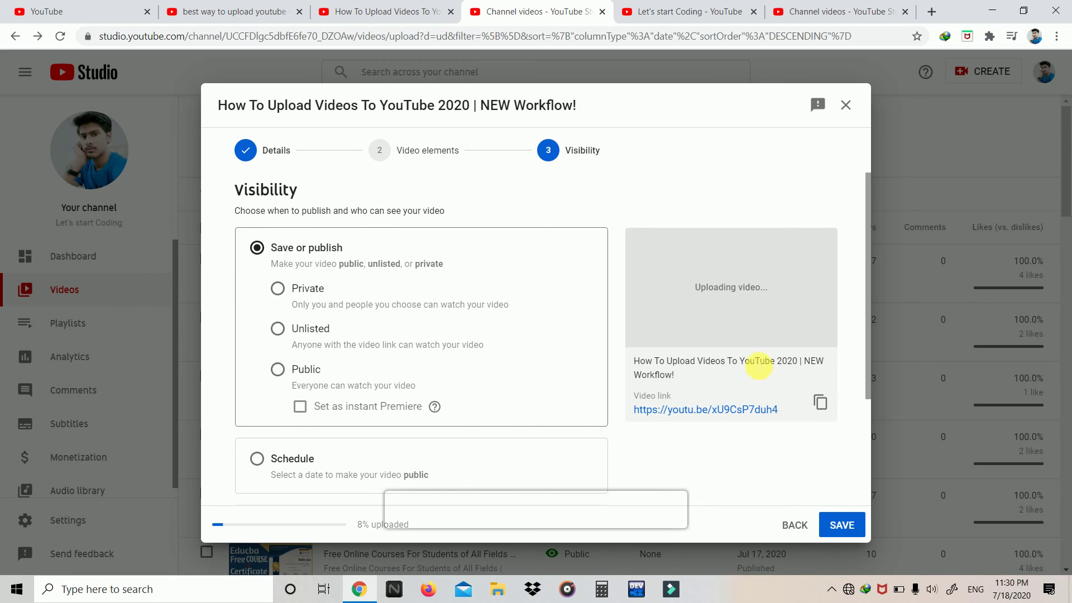
Return to the upload's Details stage, reveal its additional options, and examine the Paid promotion and Tags sections
click(274, 135)
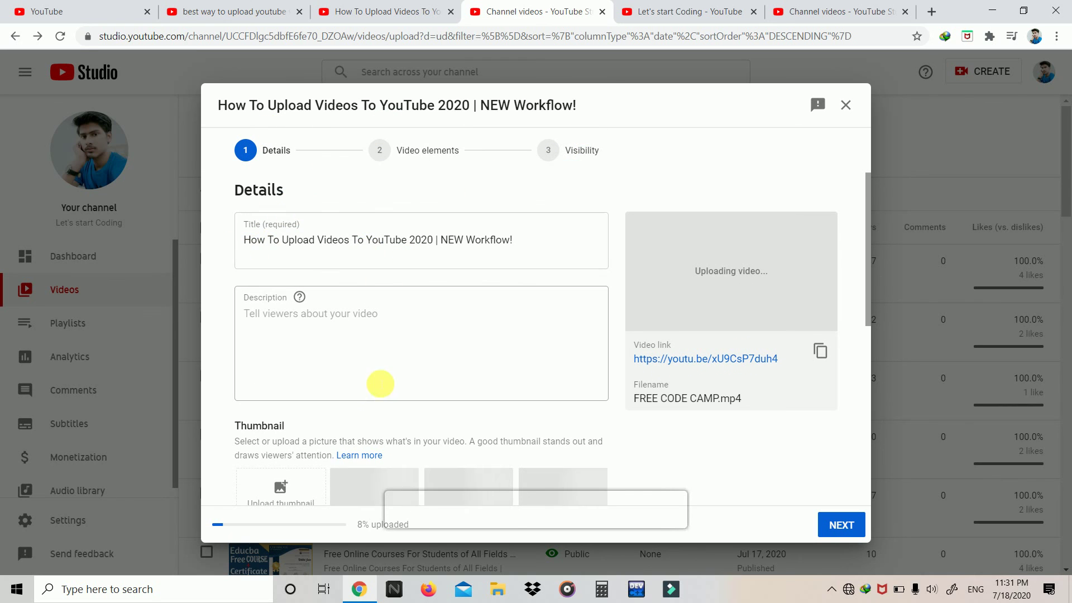
scroll(378, 383, down, 7)
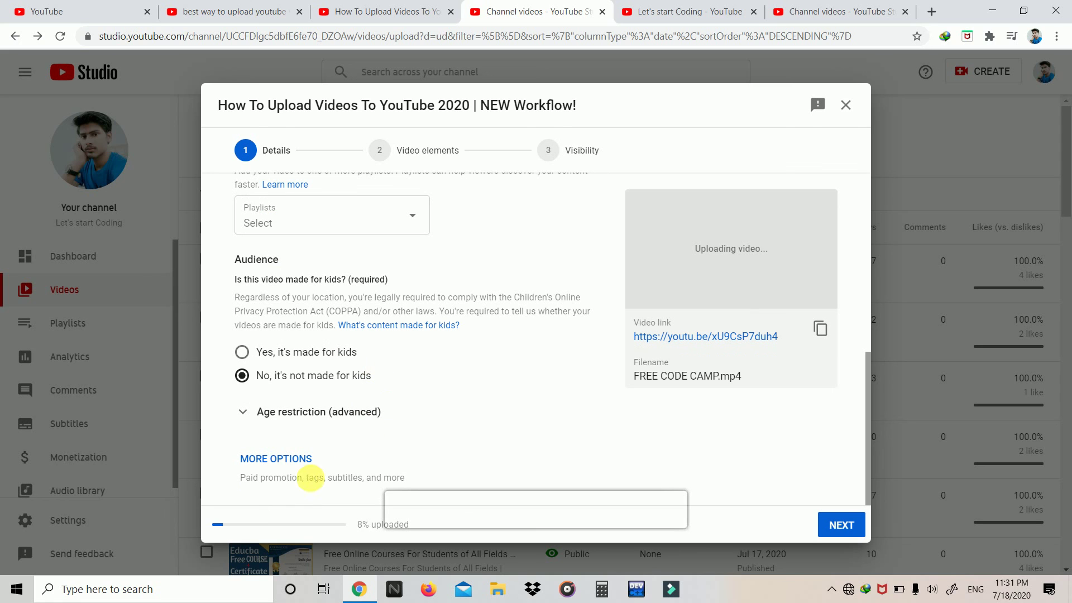
click(276, 458)
scroll(425, 418, down, 1)
scroll(425, 417, down, 4)
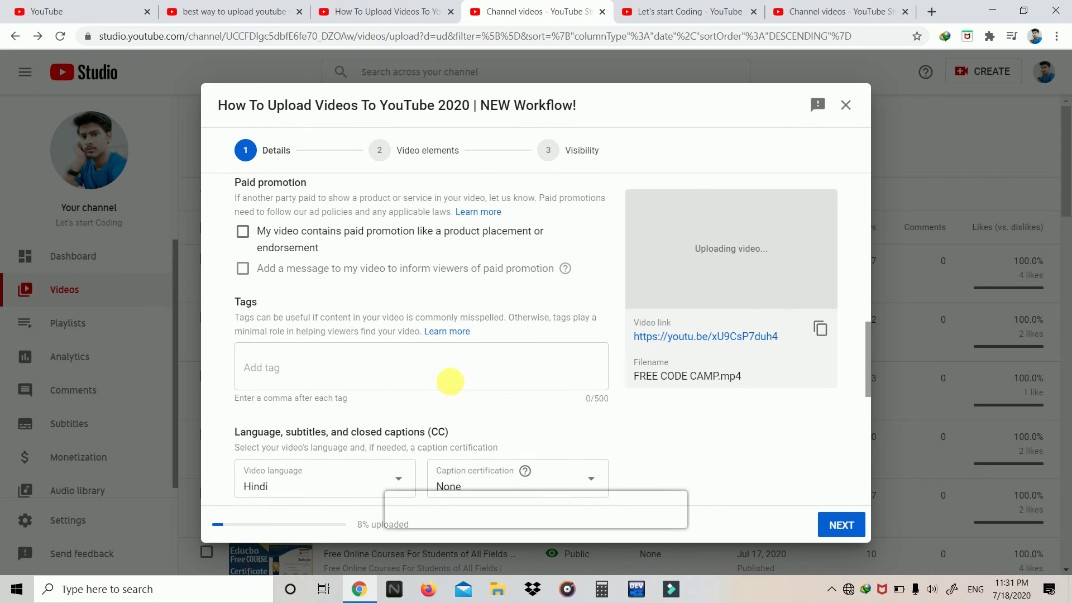
scroll(263, 370, up, 1)
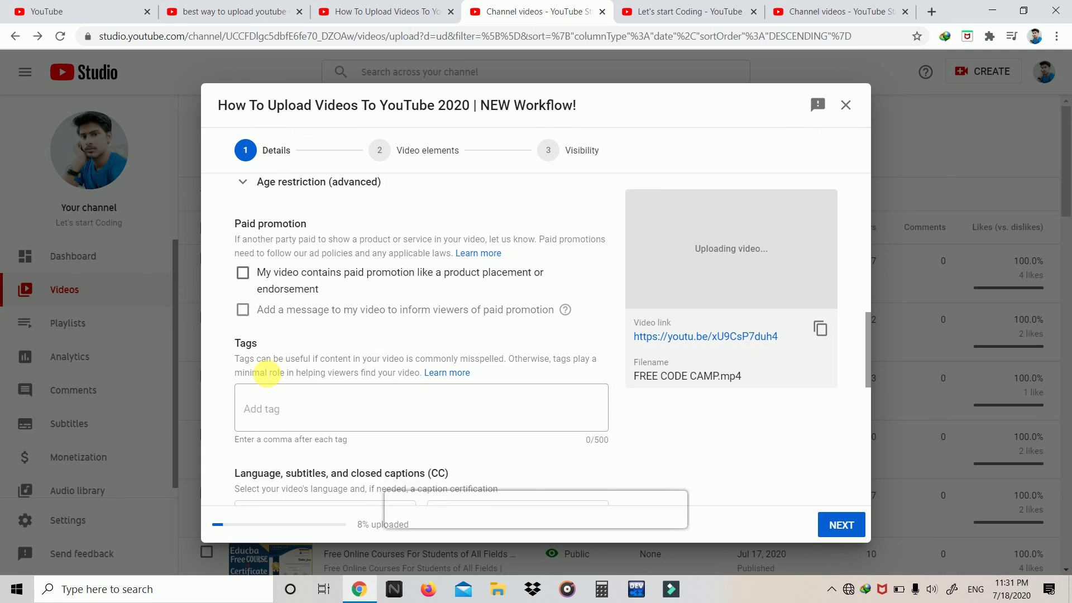
scroll(260, 368, down, 1)
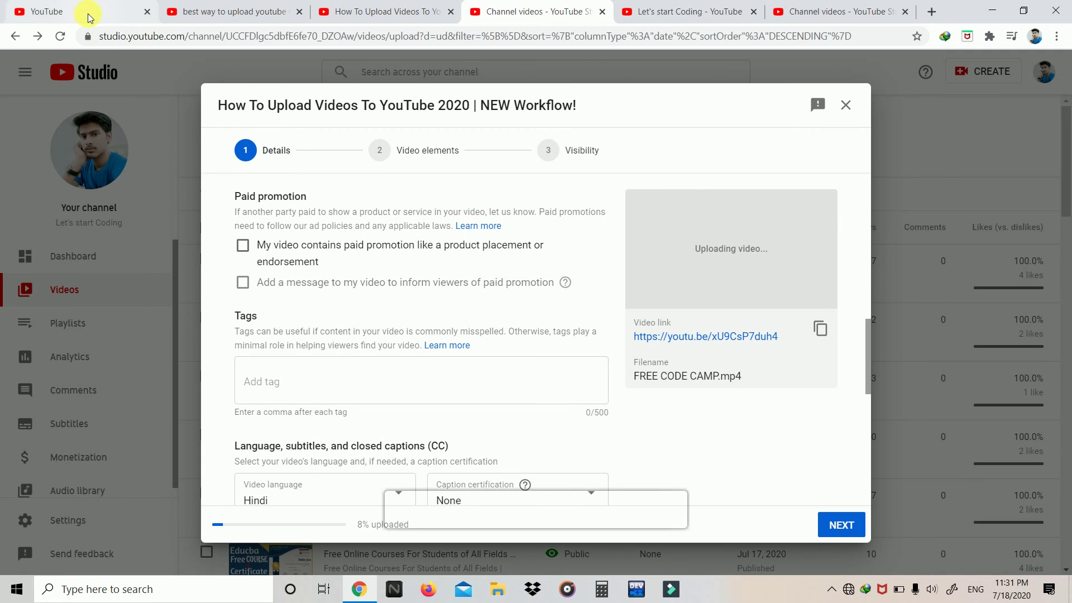
Go back to the start of the upload's Details form and review the title and description fields
scroll(417, 217, up, 10)
scroll(417, 216, up, 1)
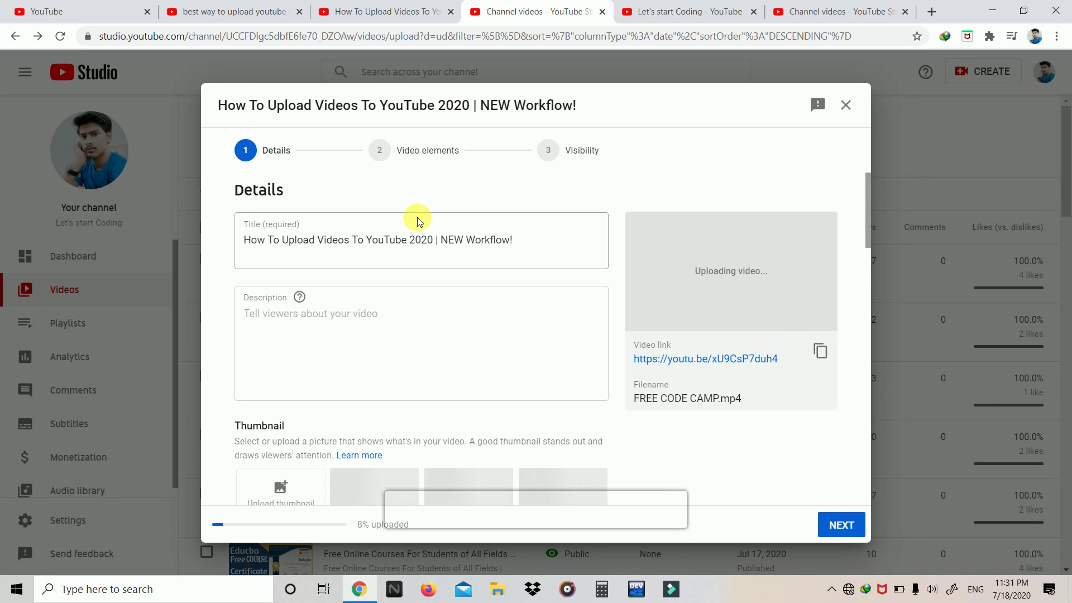
click(471, 317)
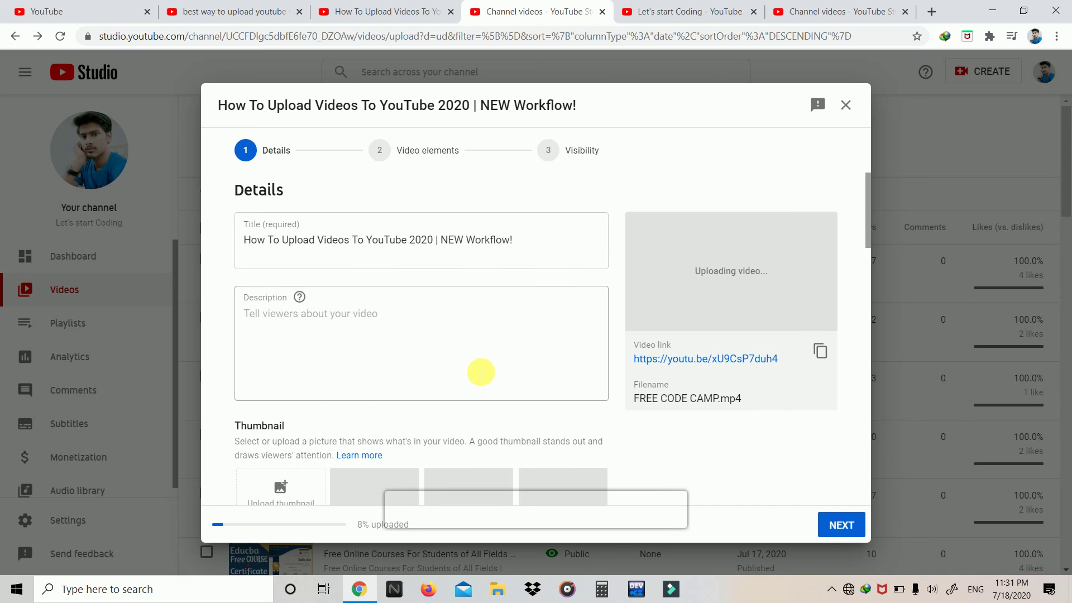